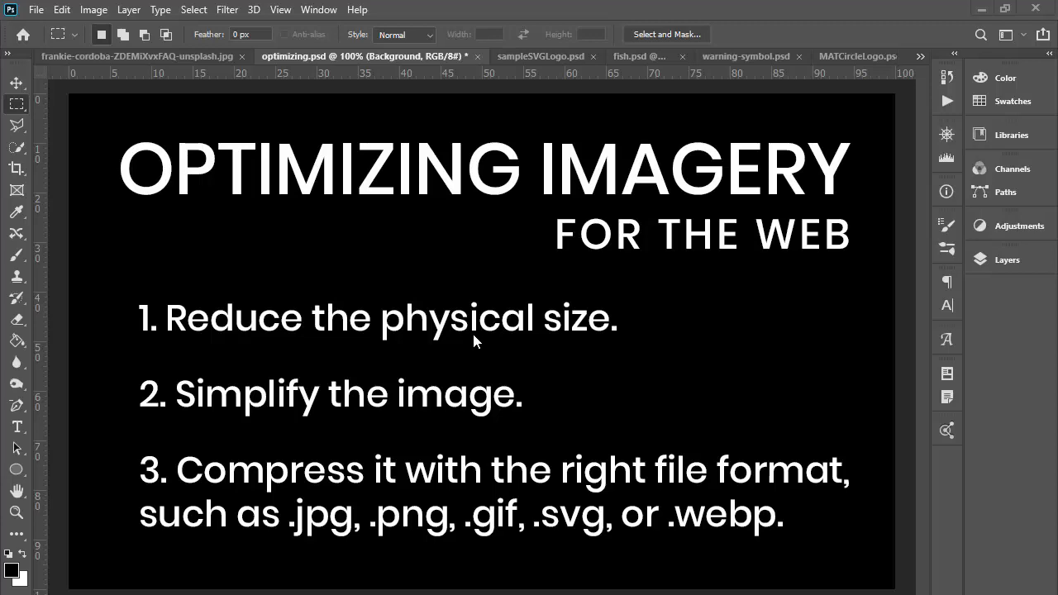
Switch to the web browser, enlarge the Formats for Optimizing Web Graphics page and examine its GIF, JPG, PNG and SVG comparison table.
key("alt+Tab")
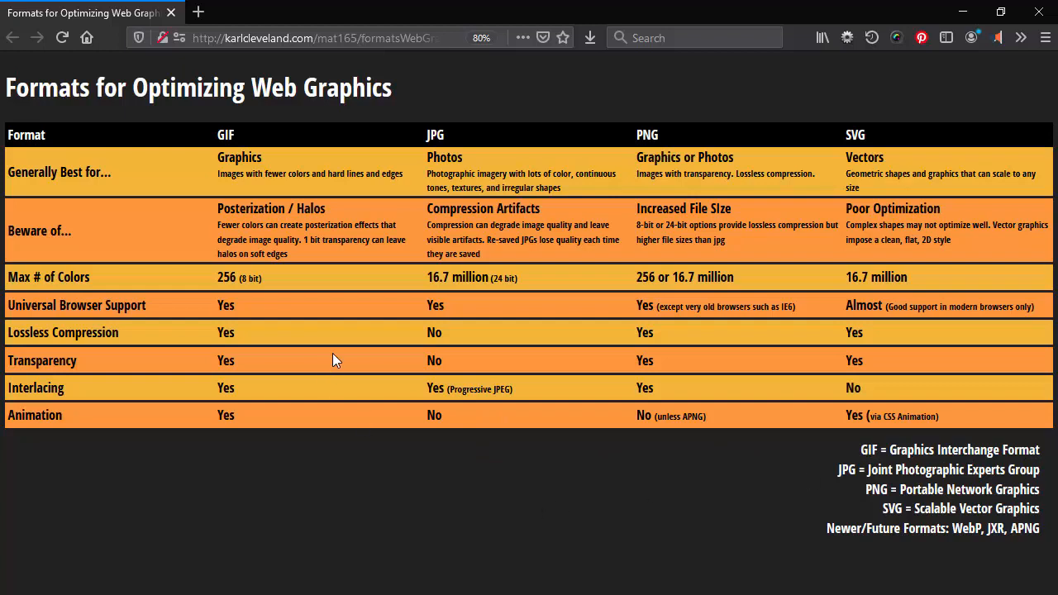
key("ctrl+plus")
key("ctrl+plus")
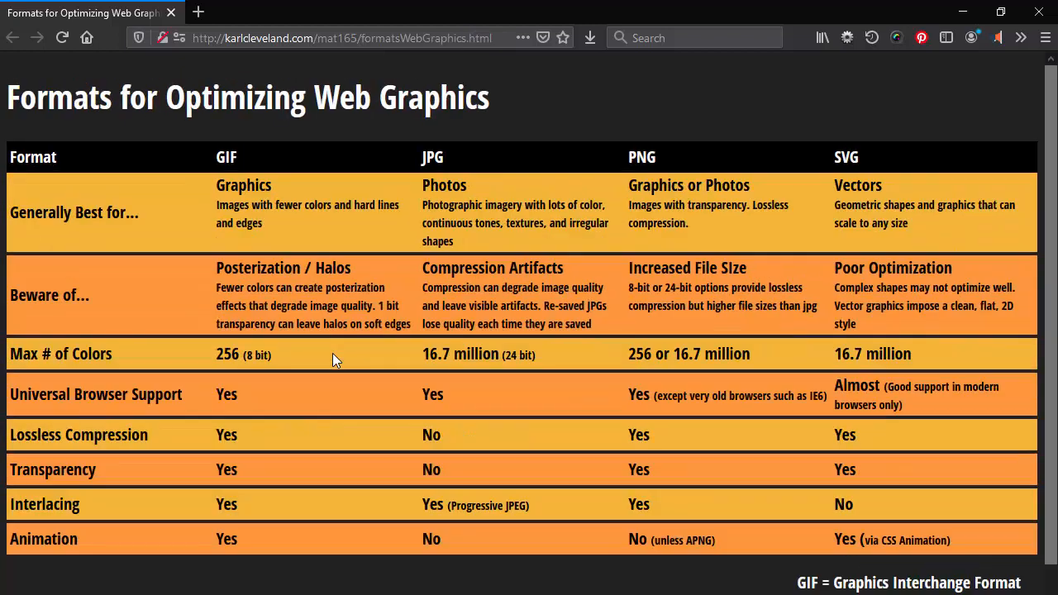
key("ctrl+plus")
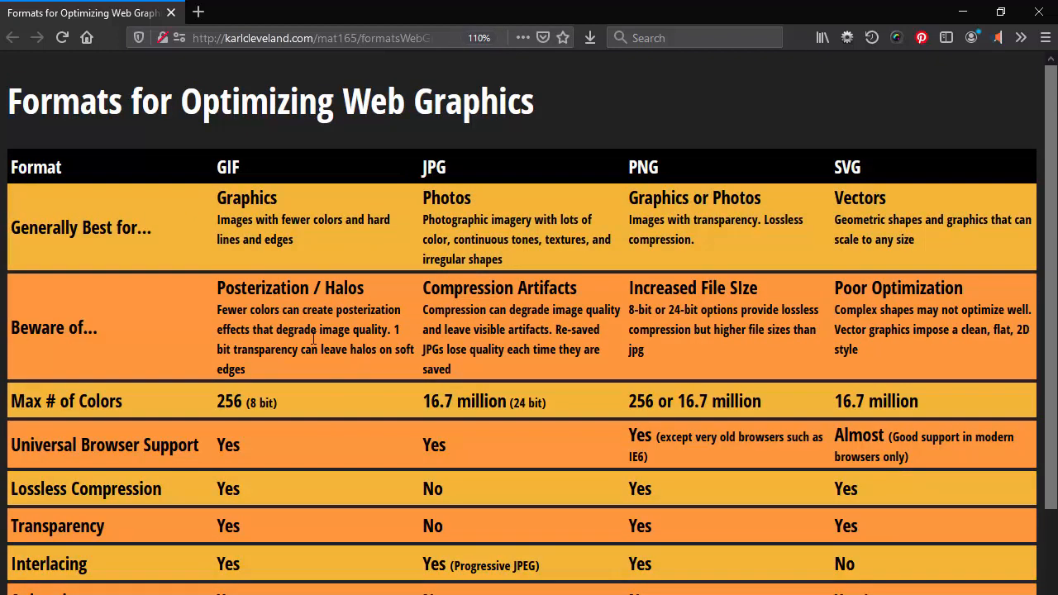
scroll(316, 335, "down", 1)
scroll(316, 335, "down", 2)
scroll(315, 322, "up", 3)
Switch back to Photoshop, open the cupcake photo in Save for Web (Legacy) and set the export format to GIF.
key("alt+Tab")
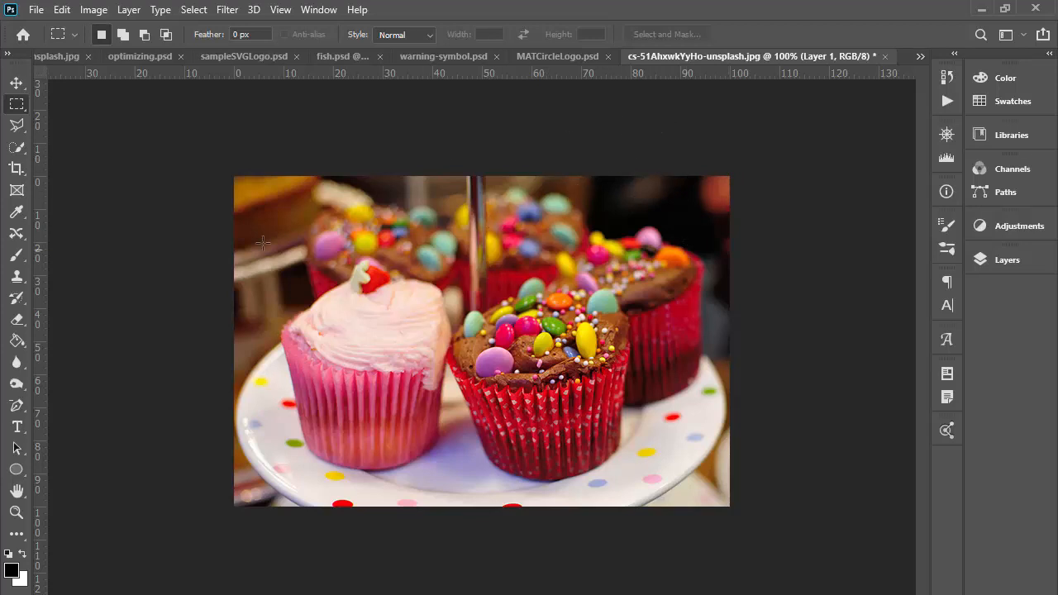
left_click(37, 12)
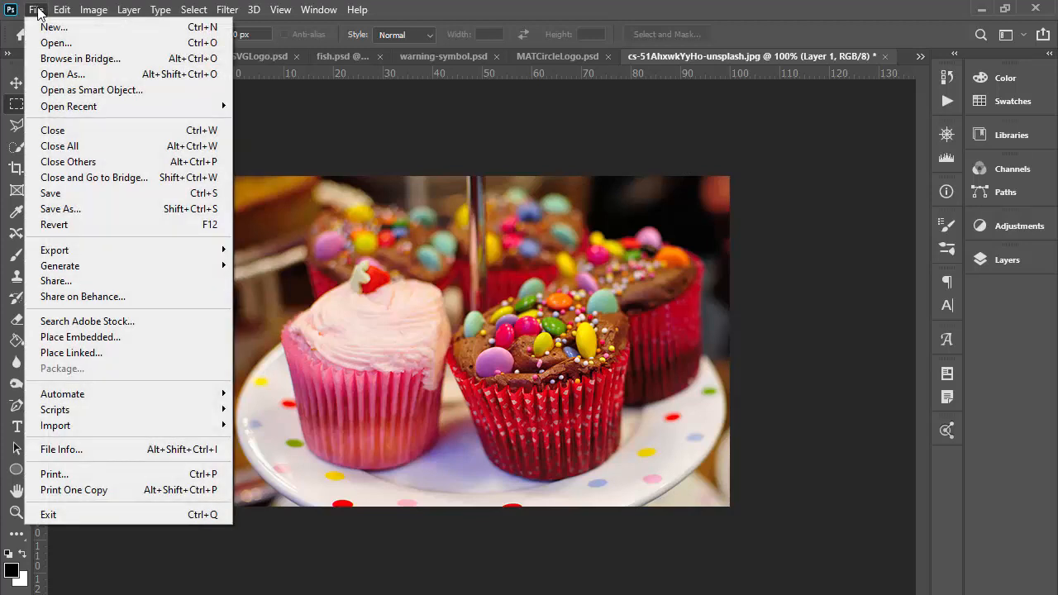
mouse_move(73, 253)
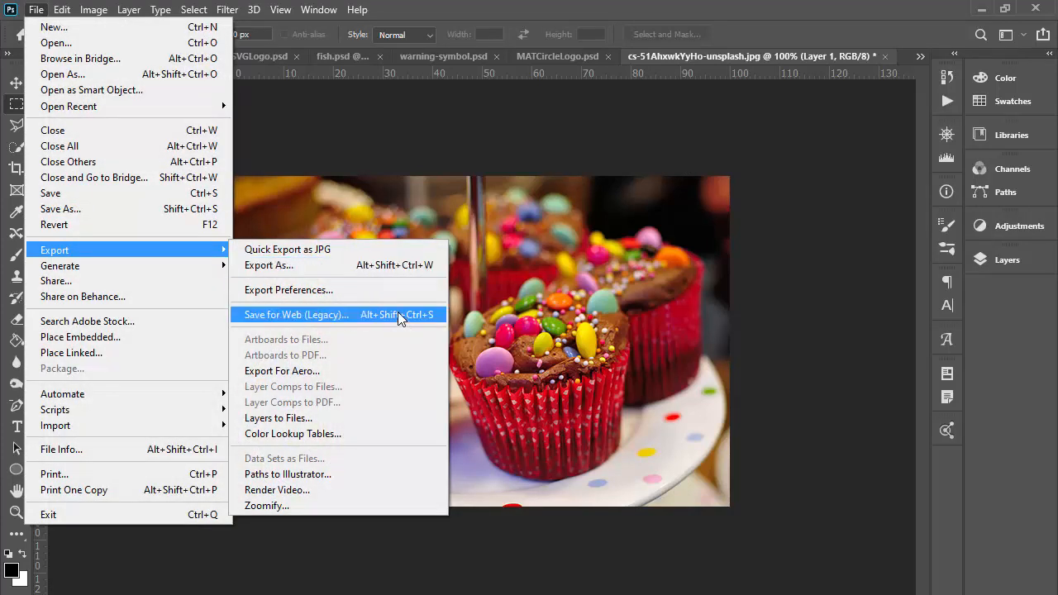
left_click(397, 314)
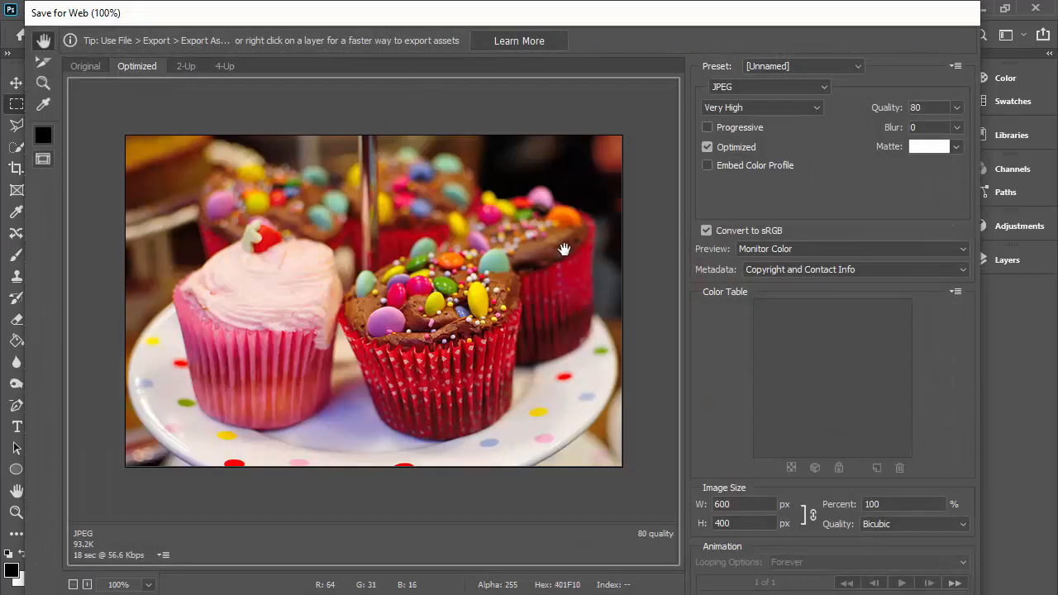
left_click(748, 84)
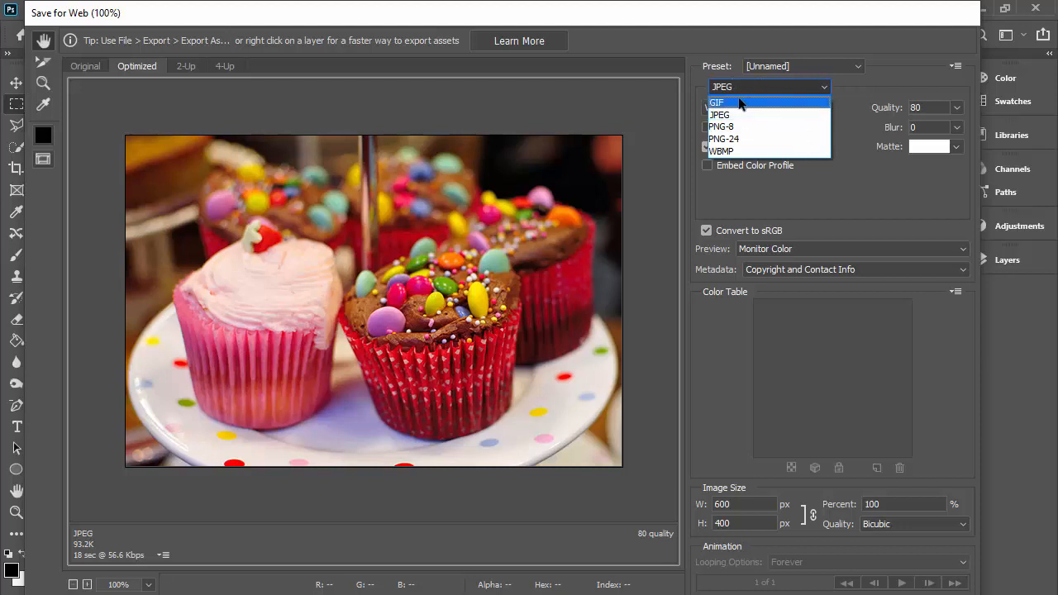
left_click(740, 102)
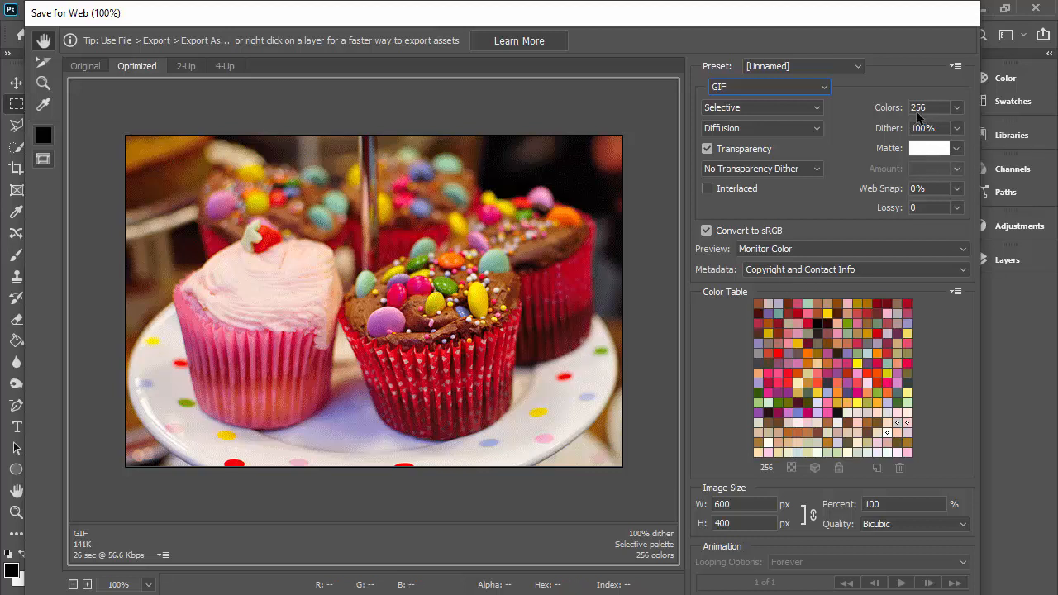
Reduce the GIF palette to 32 colors.
left_click(957, 110)
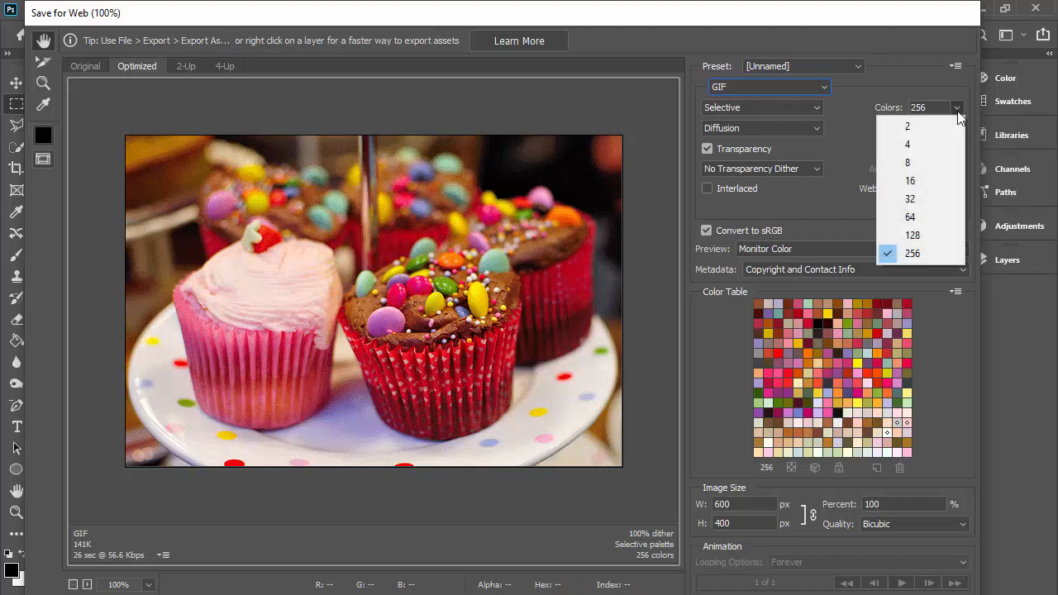
left_click(958, 110)
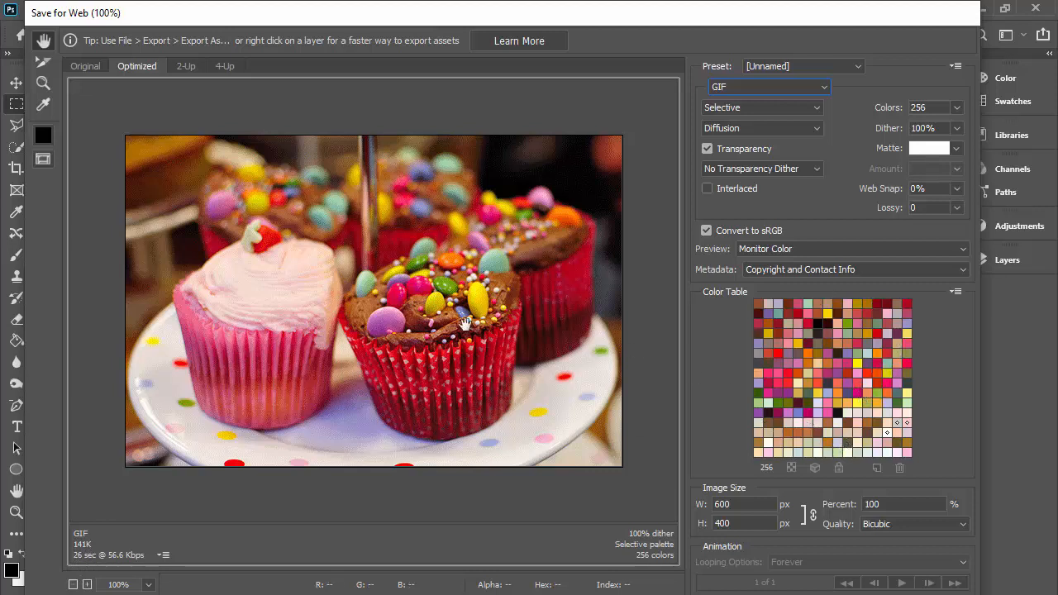
left_click(957, 109)
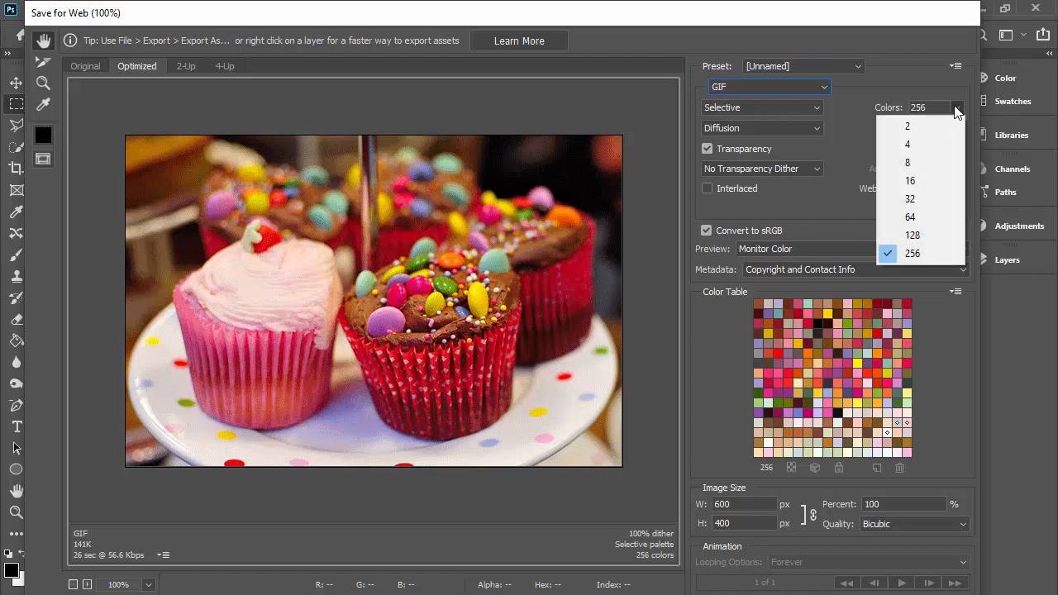
left_click(930, 203)
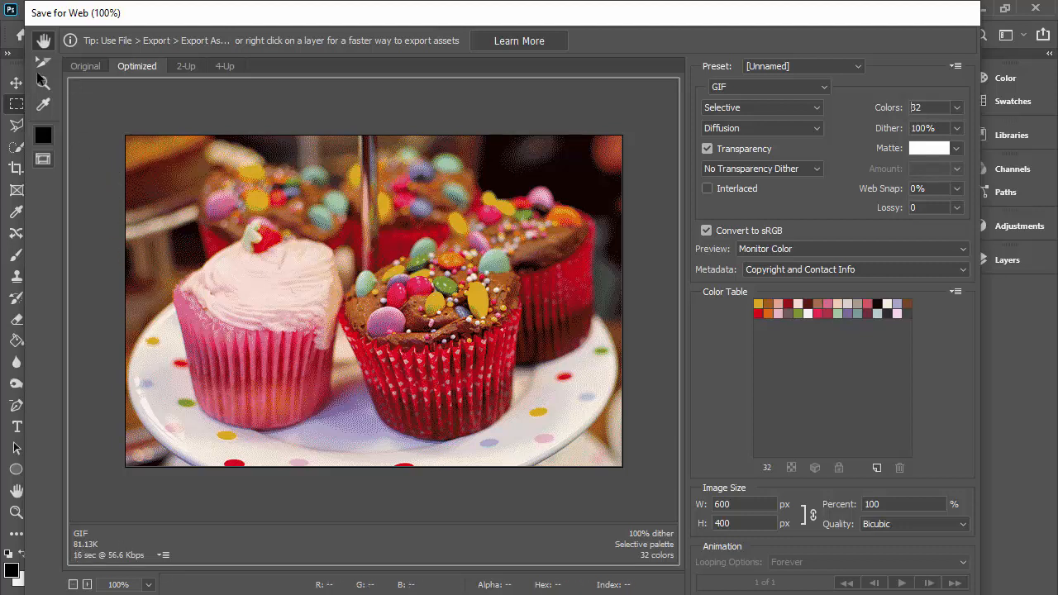
Examine the dithering pattern on the pink cupcake close up, ending at a 200% preview.
left_click(39, 88)
left_click(278, 333)
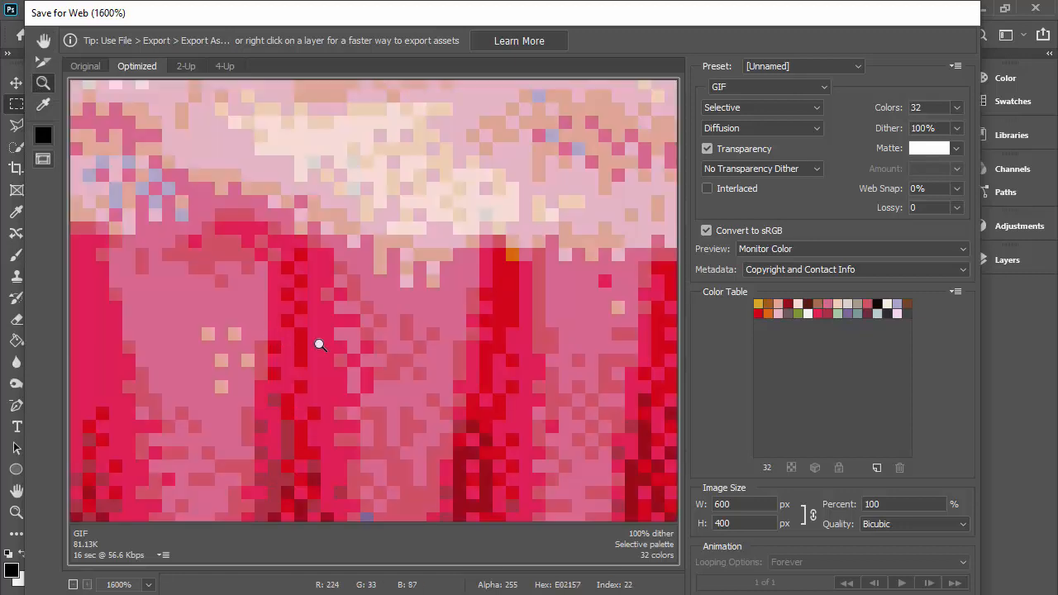
left_click(369, 316, "alt")
left_click(369, 317, "alt")
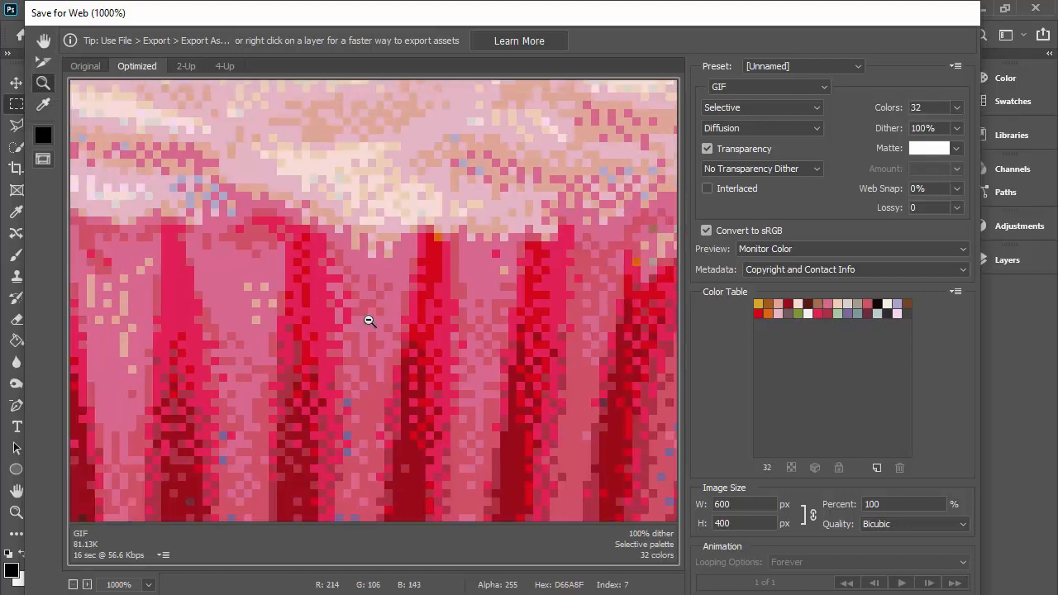
left_click(370, 316, "alt")
left_click(369, 316, "alt")
left_click(370, 315, "alt")
left_click(367, 313, "alt")
left_click(382, 278, "alt")
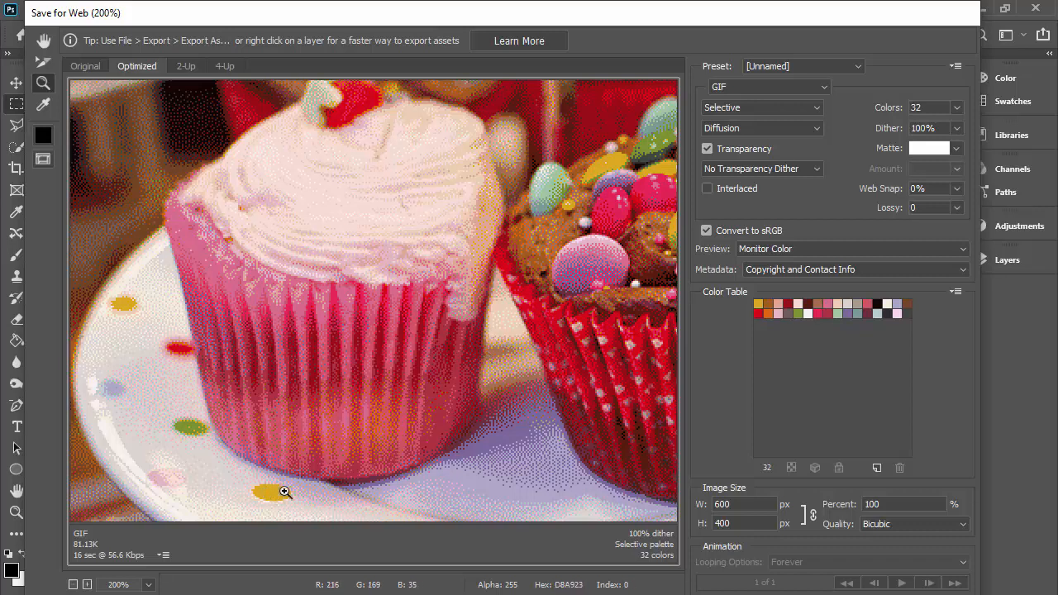
Try the GIF palette at 8 colors and at 2 colors, viewing the whole image at 100%.
left_click(958, 108)
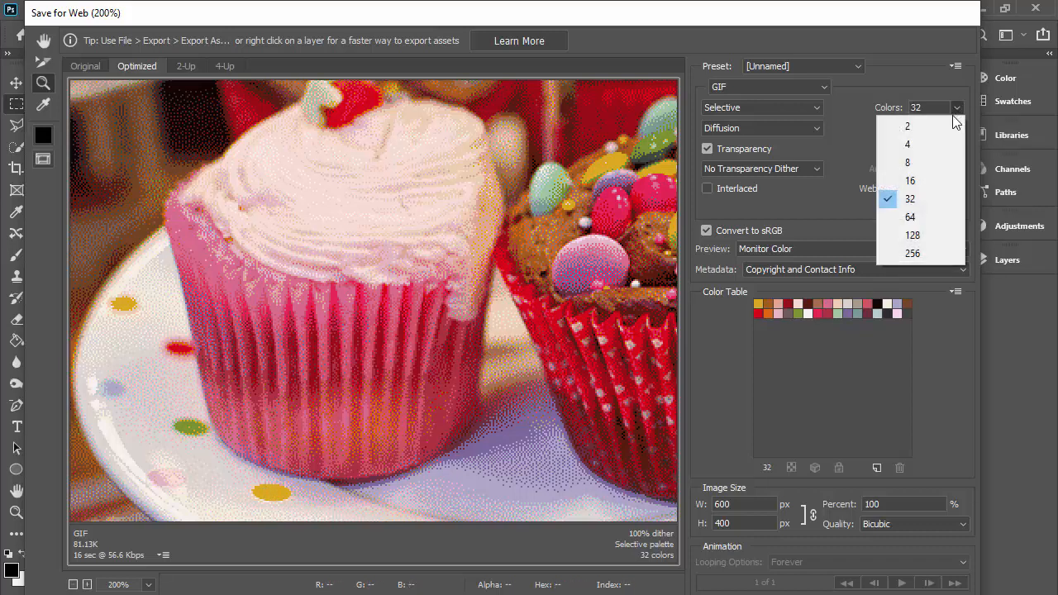
left_click(925, 162)
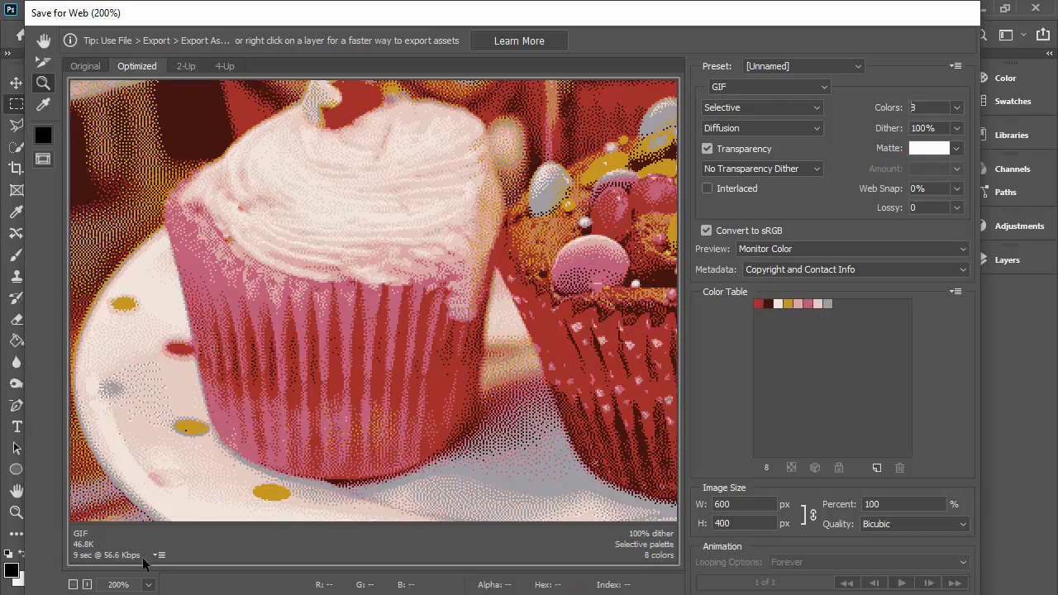
double_click(43, 83)
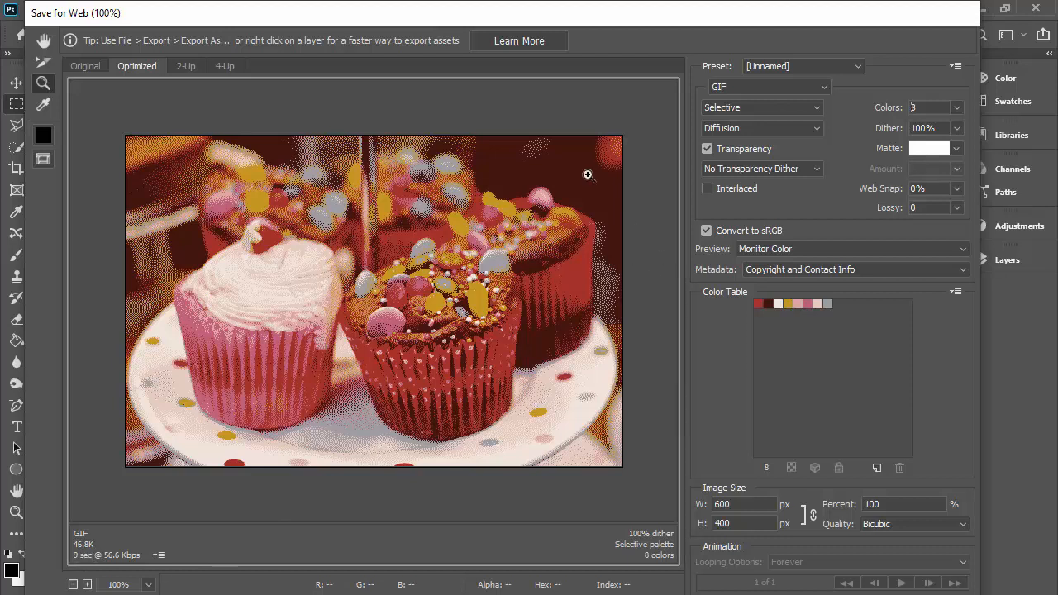
left_click(957, 109)
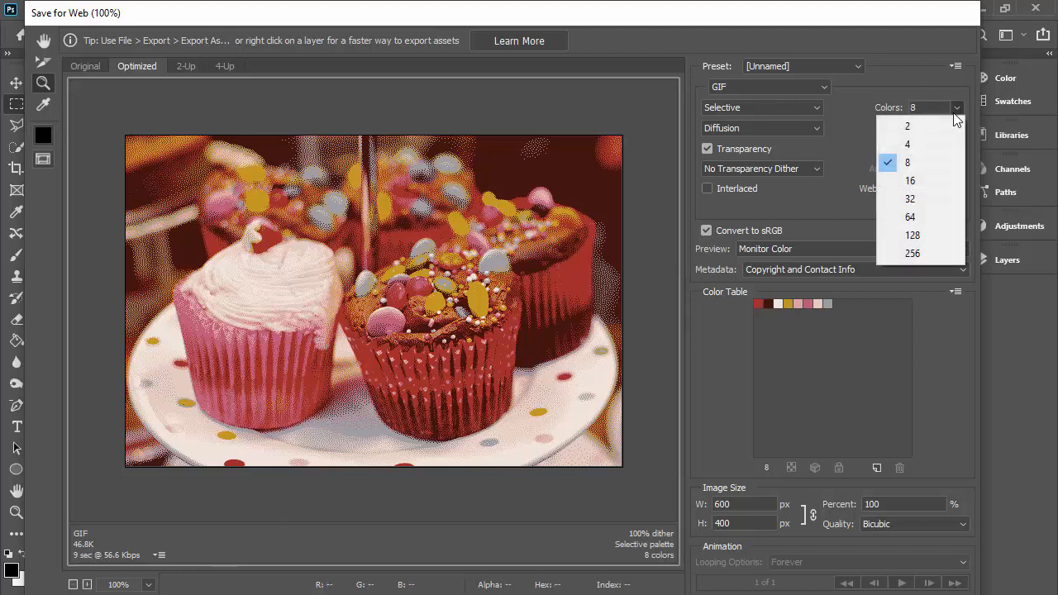
left_click(909, 126)
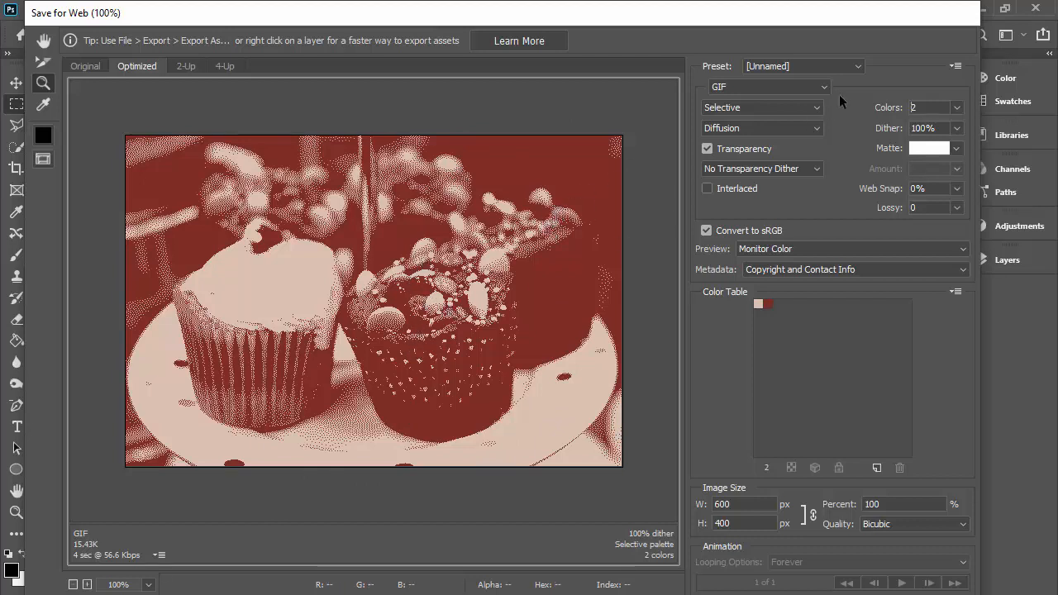
Restore the GIF palette to 256 colors and change the export format to JPEG.
left_click(956, 108)
left_click(926, 247)
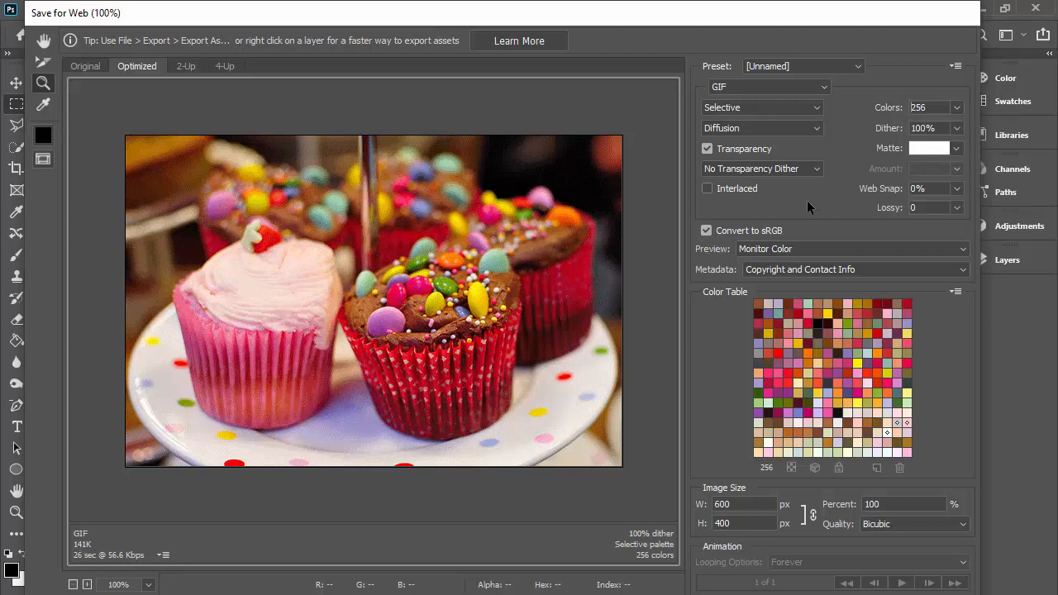
left_click(801, 88)
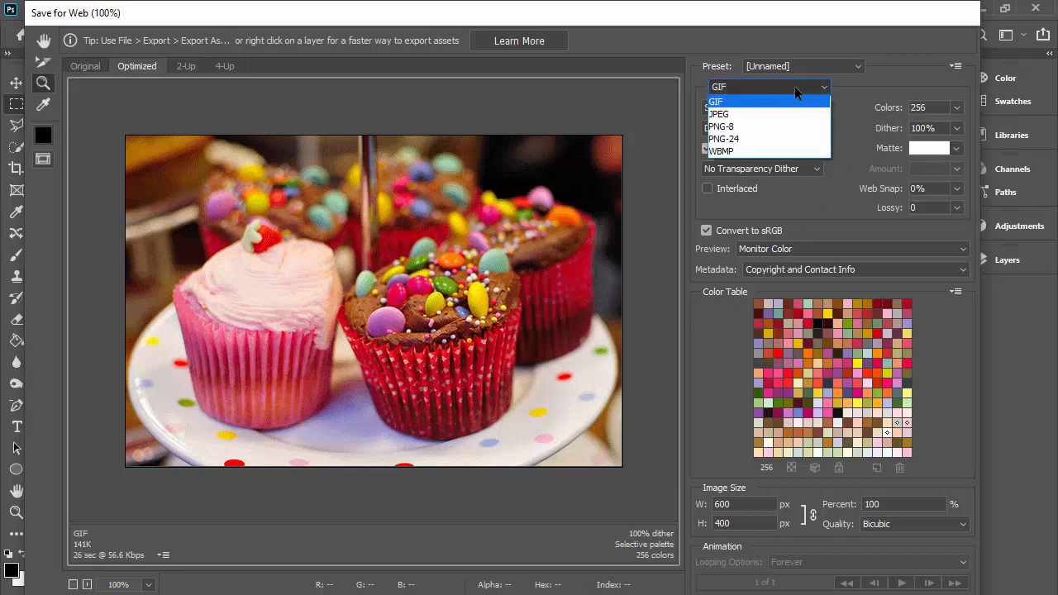
left_click(774, 115)
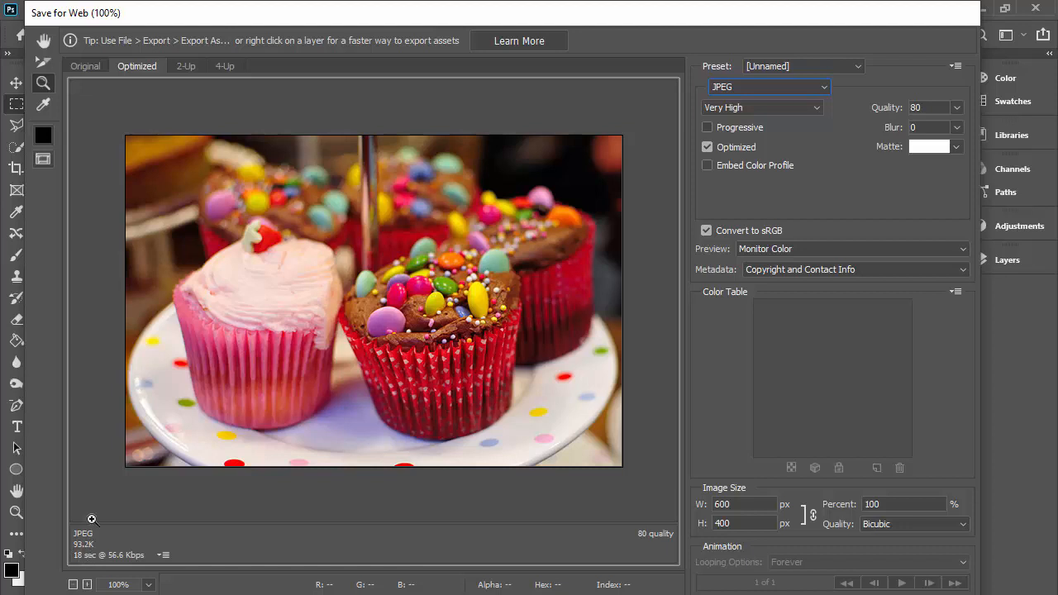
Lower the JPEG quality to 65.
left_click(956, 109)
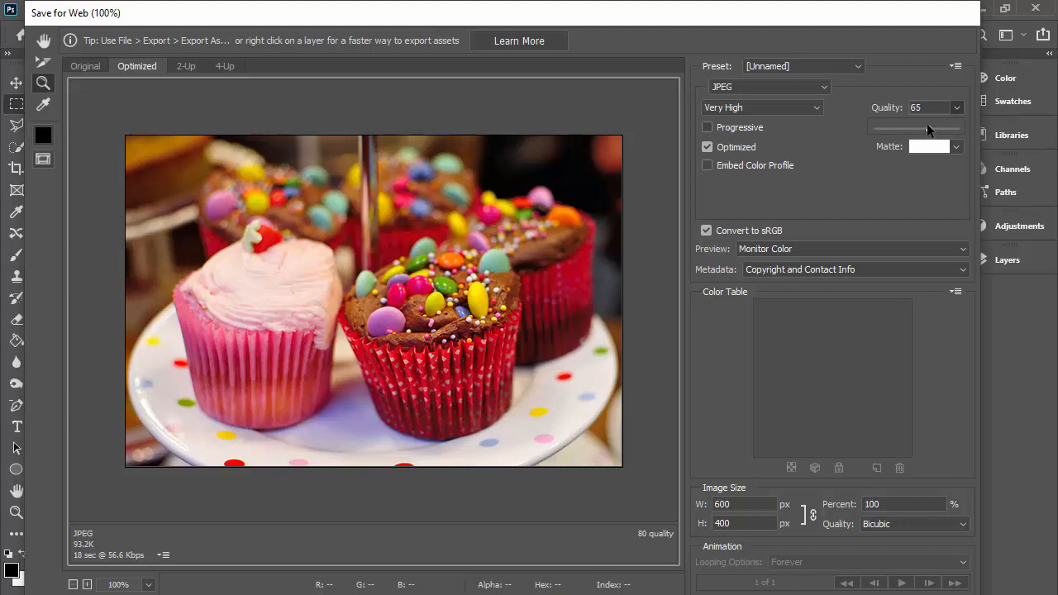
left_click_drag(926, 124, 926, 124)
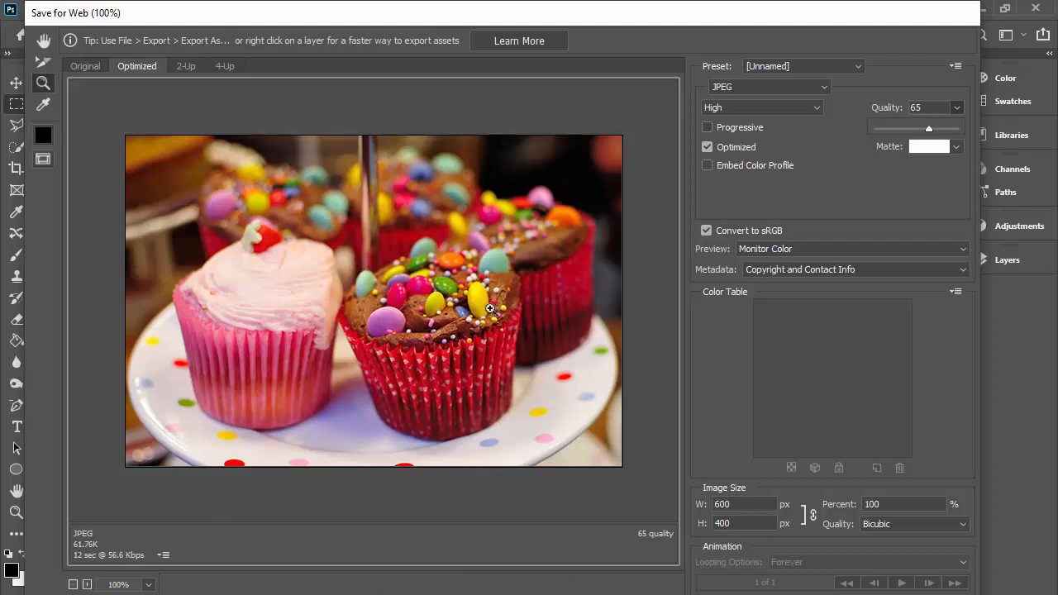
left_click(928, 106)
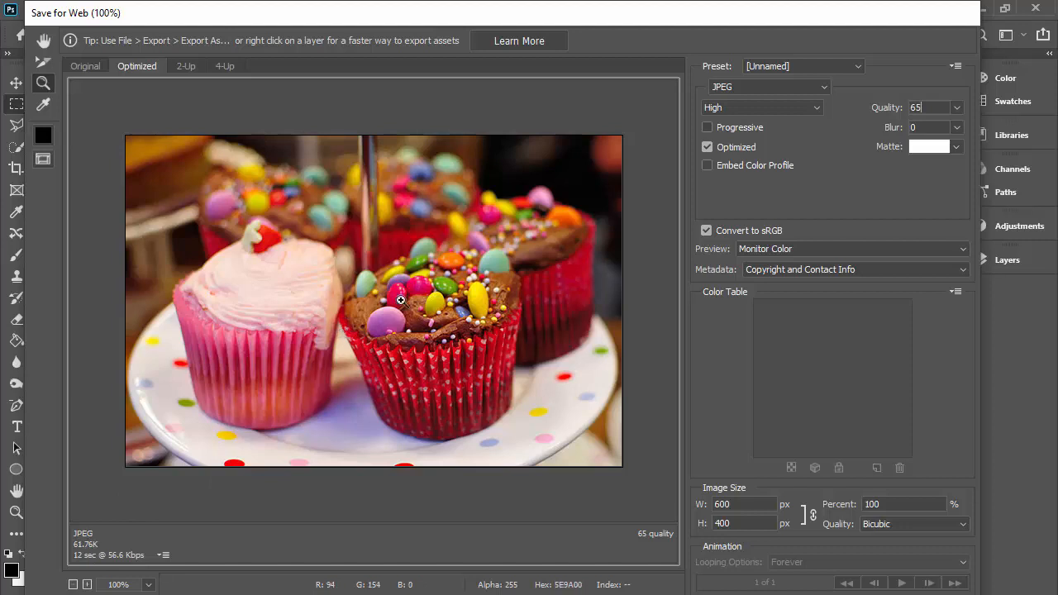
Lower the JPEG quality to 0 and inspect the compression artifacts around the pink cupcake at 200%.
left_click(957, 108)
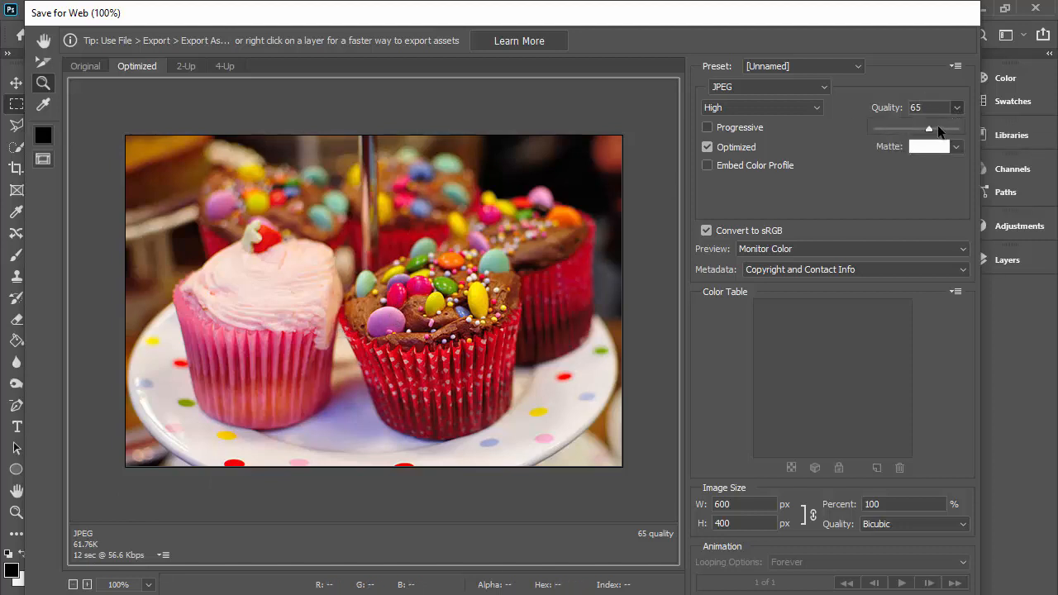
left_click_drag(877, 123, 845, 123)
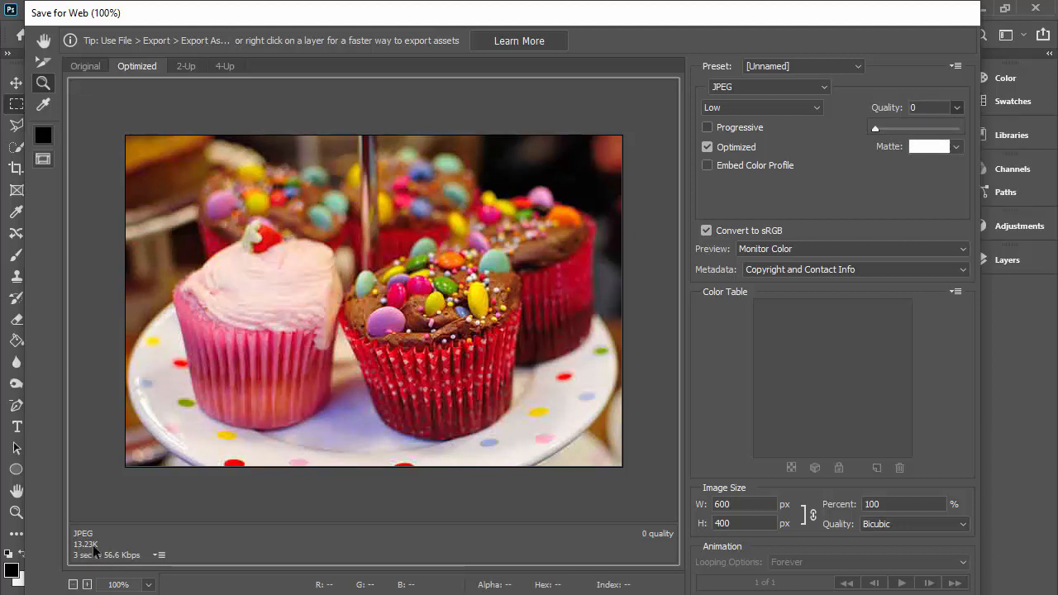
left_click(284, 242)
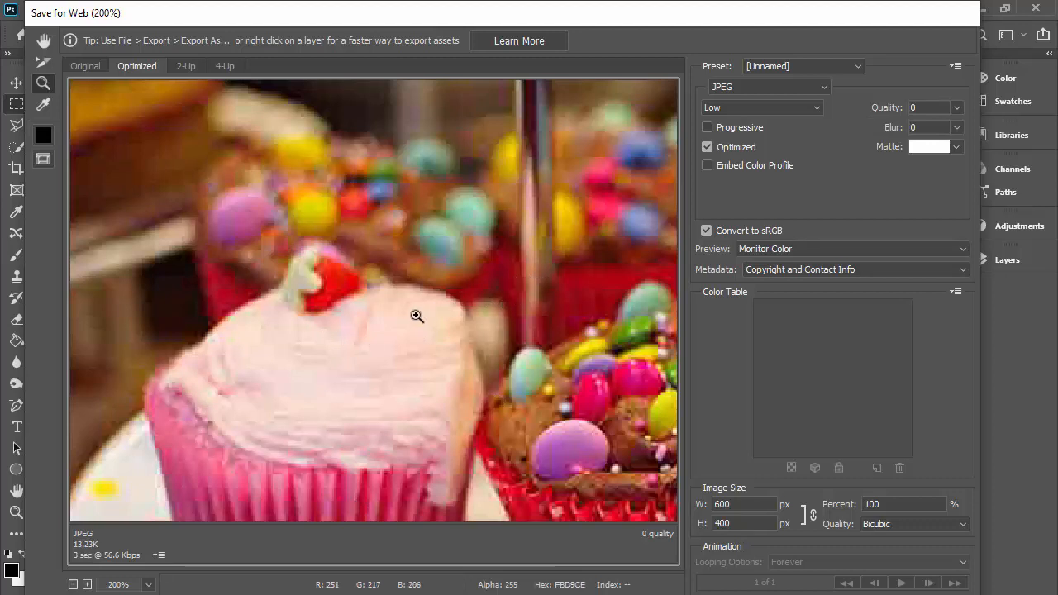
left_click(377, 278, "alt")
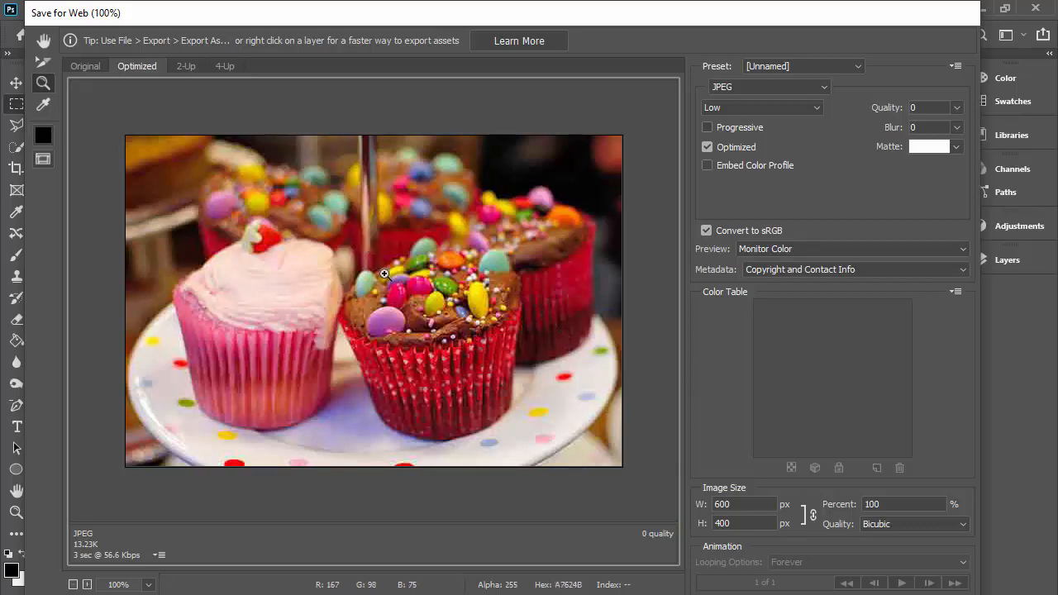
left_click(283, 218)
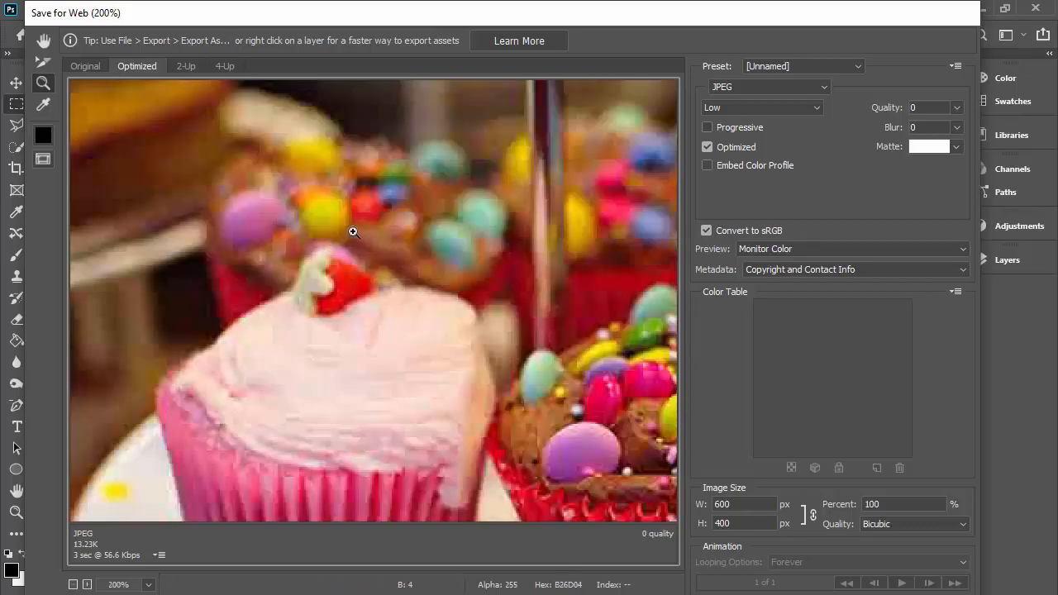
left_click(433, 244, "alt")
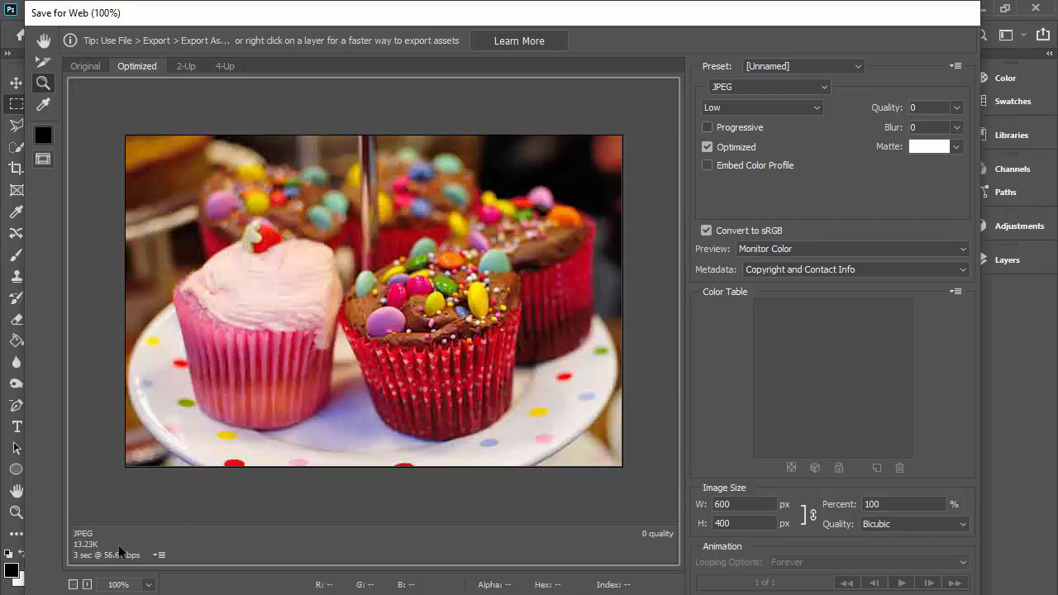
Raise the JPEG quality to 68, and reduce it to 27 for comparison.
left_click(957, 108)
left_click_drag(881, 131, 931, 134)
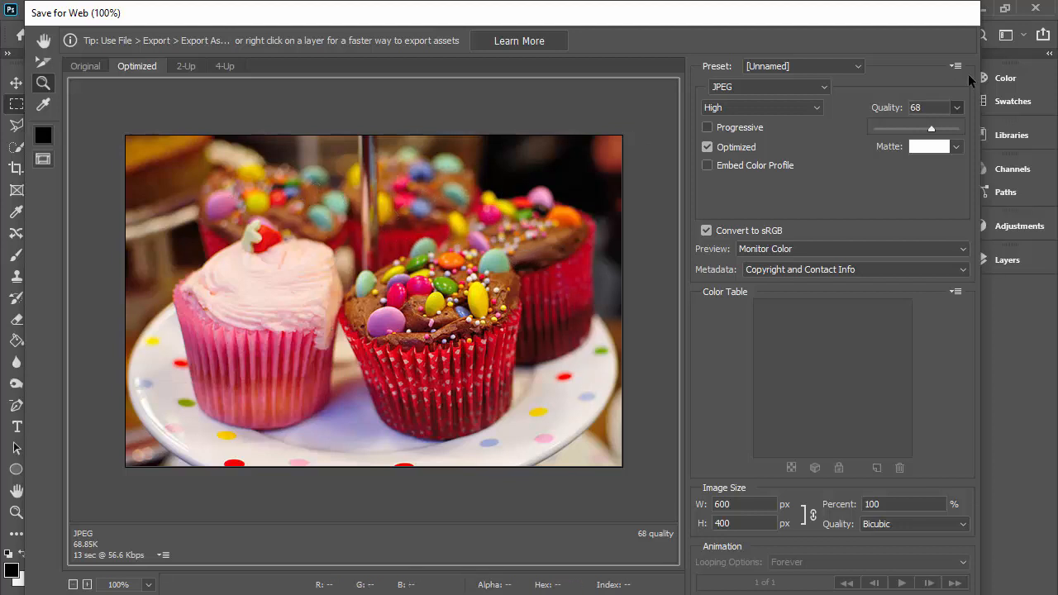
left_click_drag(911, 130, 898, 124)
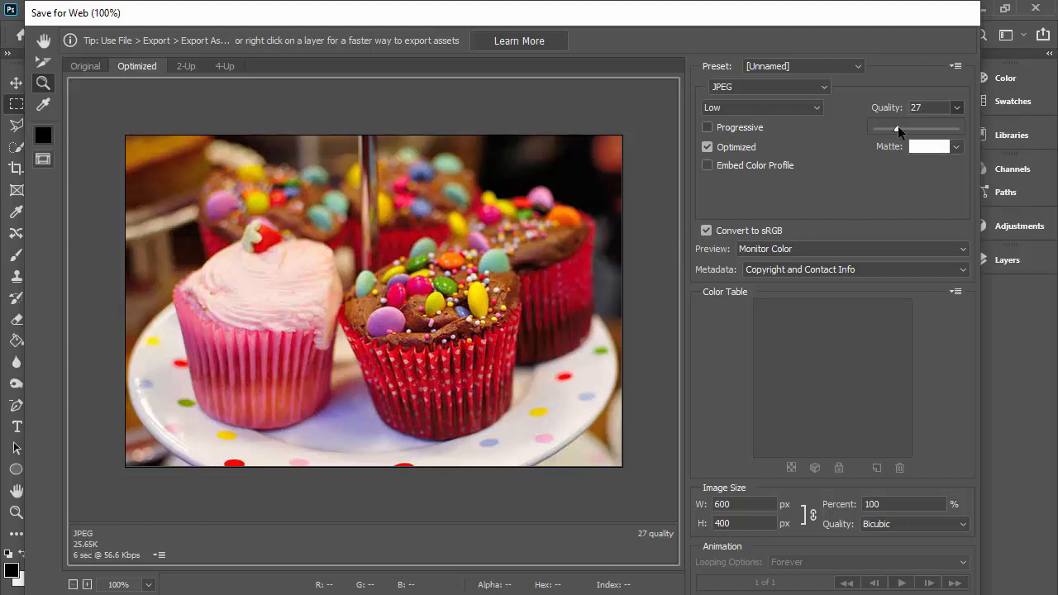
Raise the JPEG quality to 71, compare the cupcake photo against the GIF format, and close the export without saving.
left_click_drag(905, 133, 934, 131)
left_click(806, 88)
left_click(748, 99)
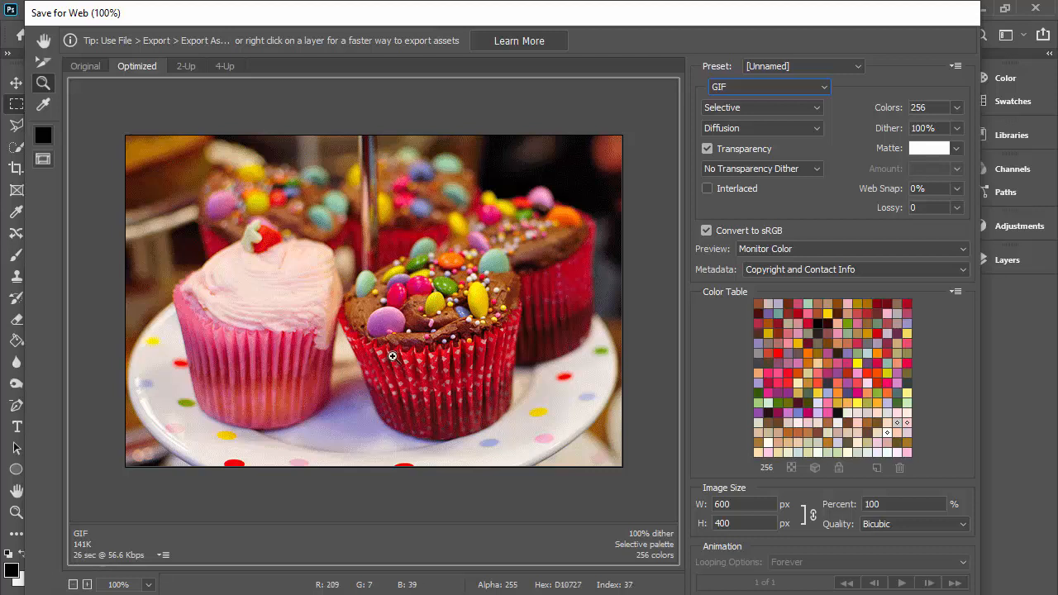
left_click(750, 84)
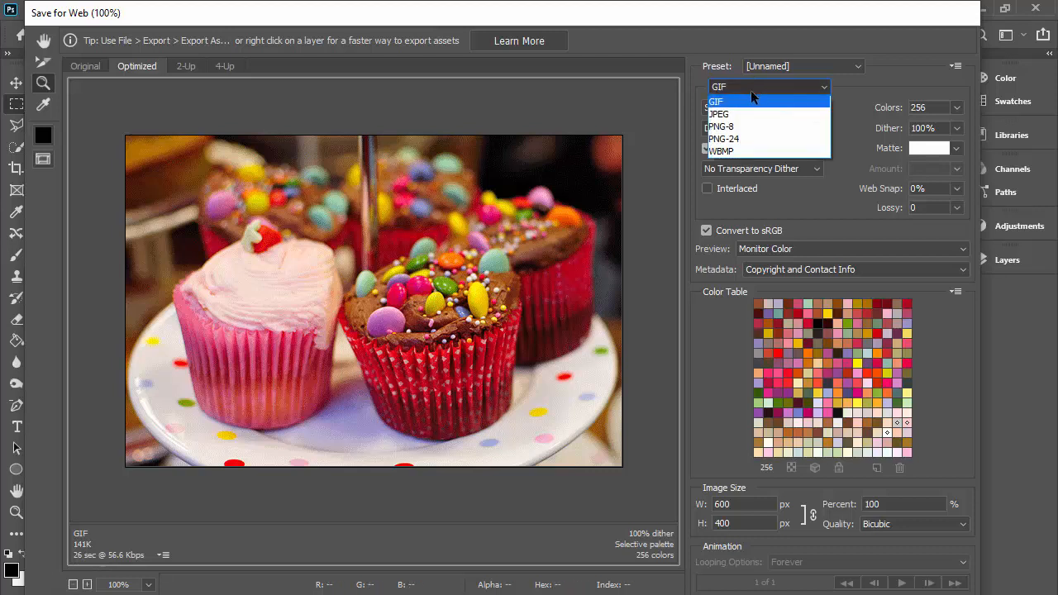
left_click(749, 108)
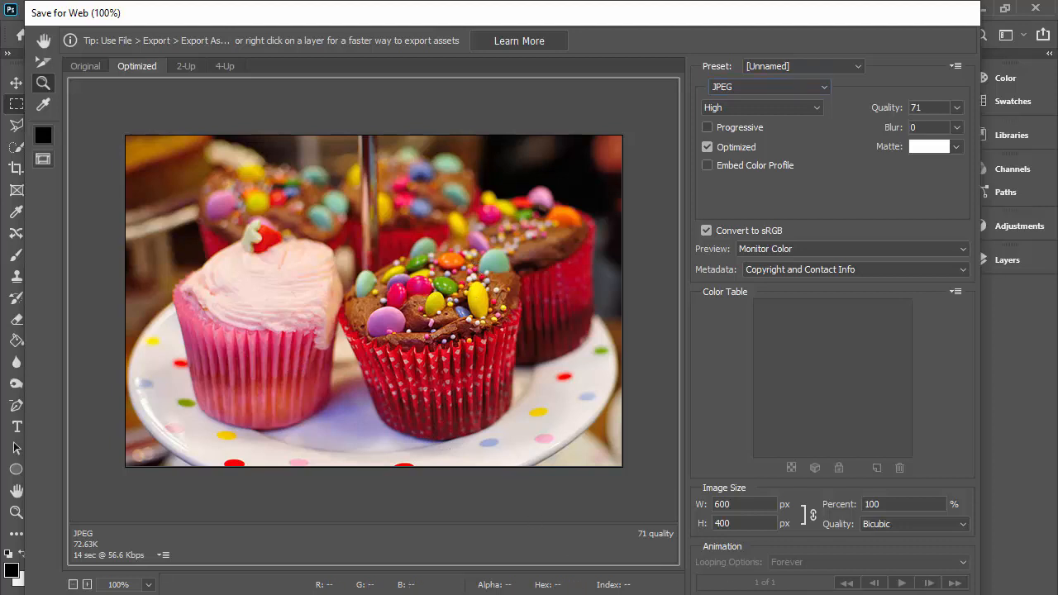
key("Escape")
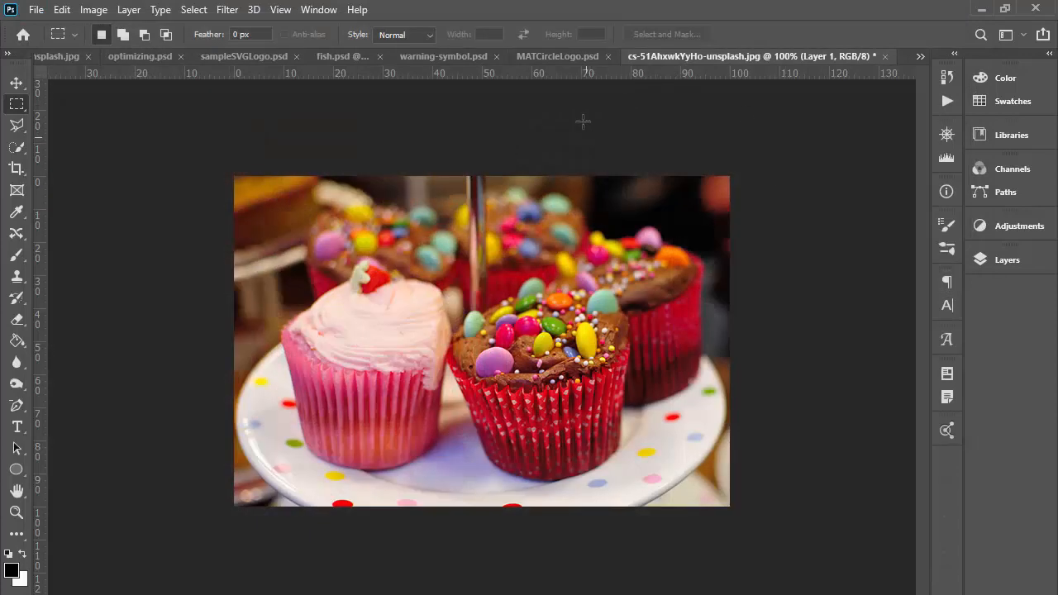
Switch to the MATCircleLogo.psd document and open it in Save for Web (Legacy) at 100% view.
left_click(558, 57)
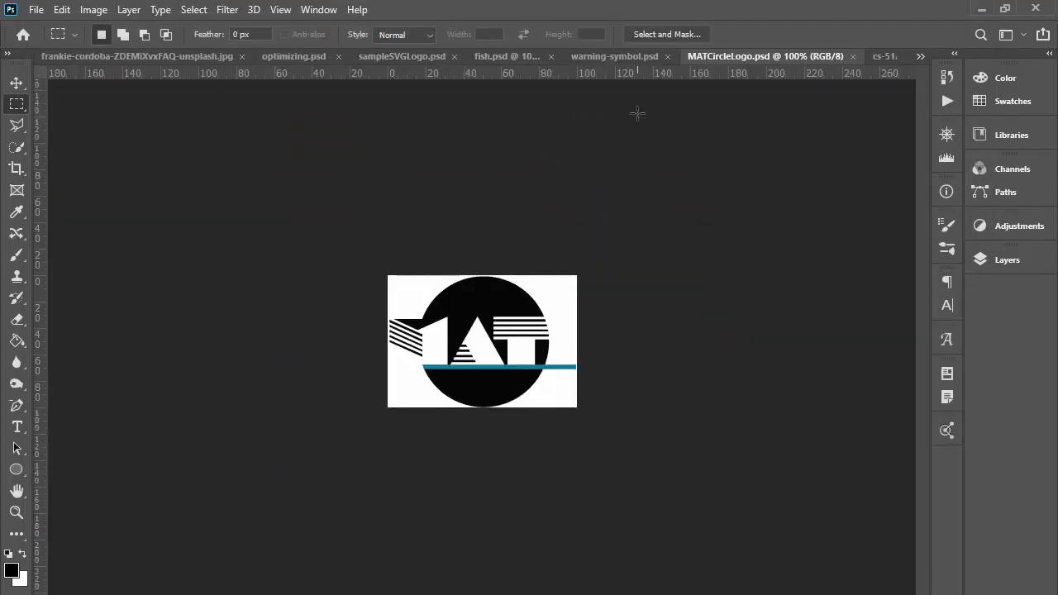
left_click(16, 512)
left_click(470, 377)
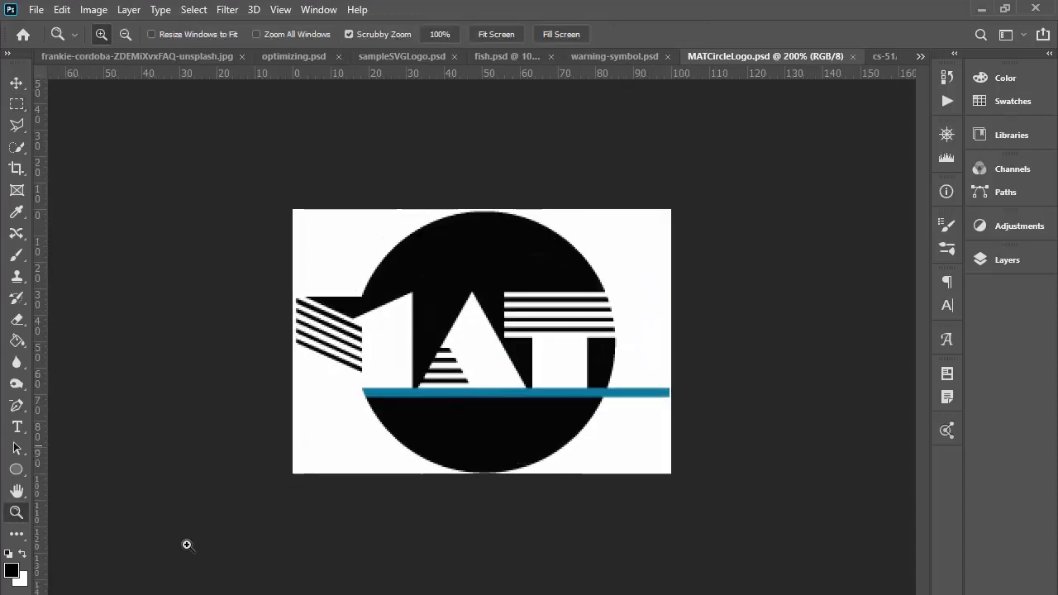
double_click(17, 512)
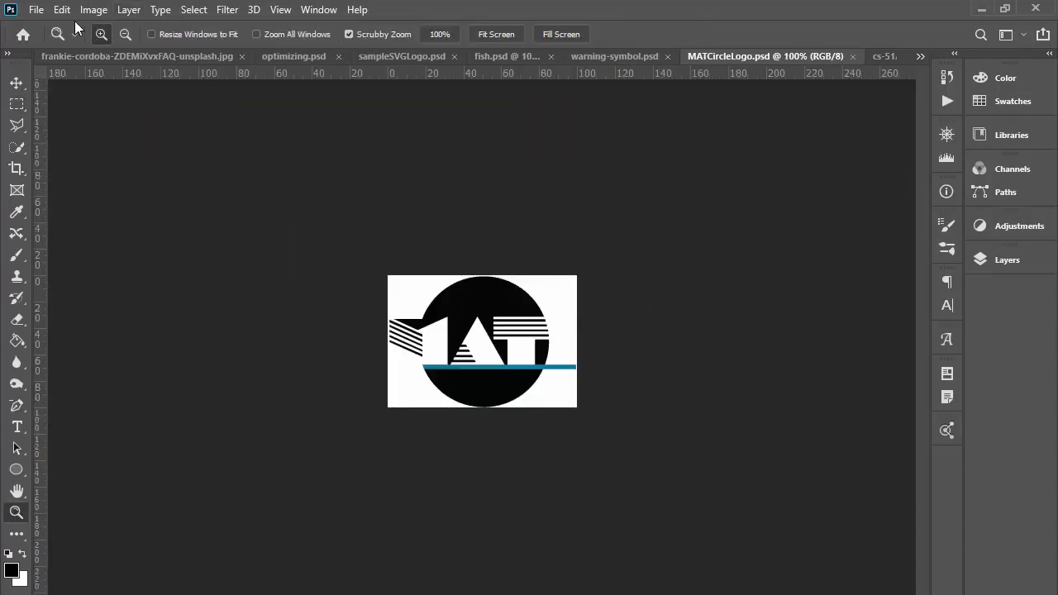
left_click(36, 10)
mouse_move(102, 253)
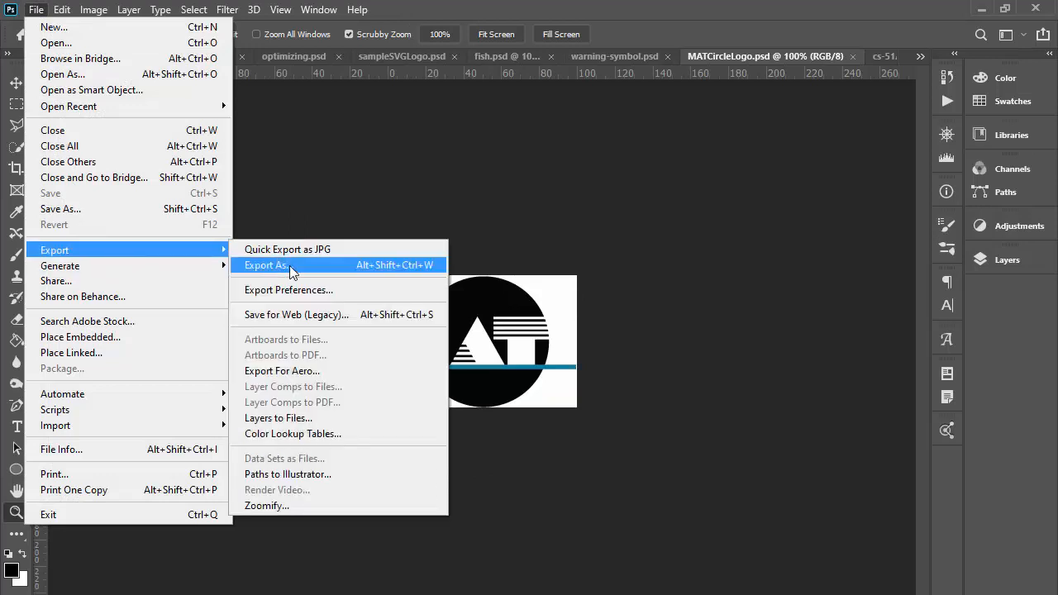
left_click(370, 316)
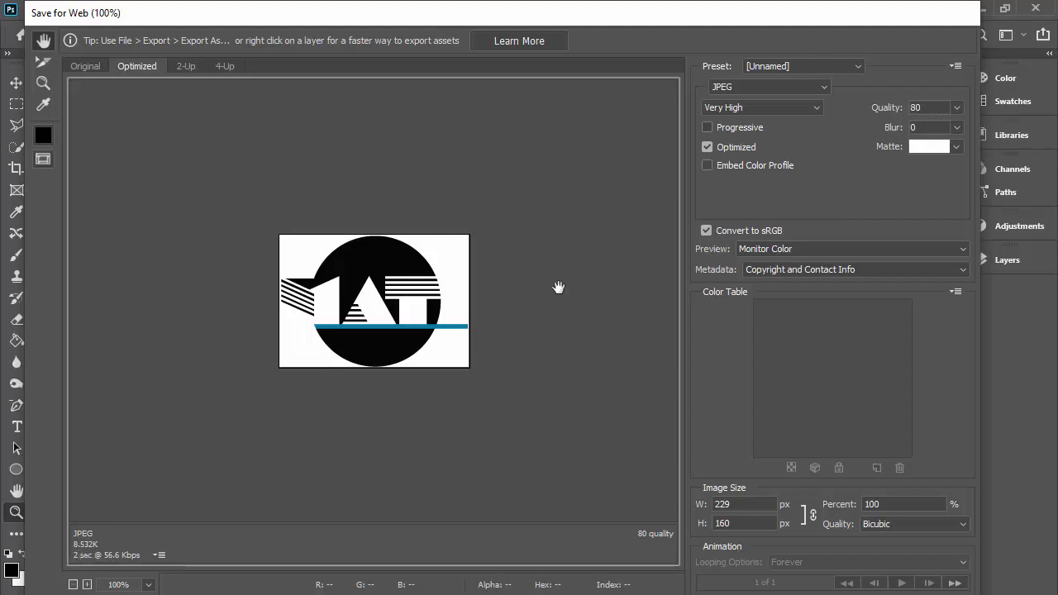
Change the logo's export format to GIF to compare file sizes, and return it to JPEG.
left_click(738, 88)
left_click(737, 99)
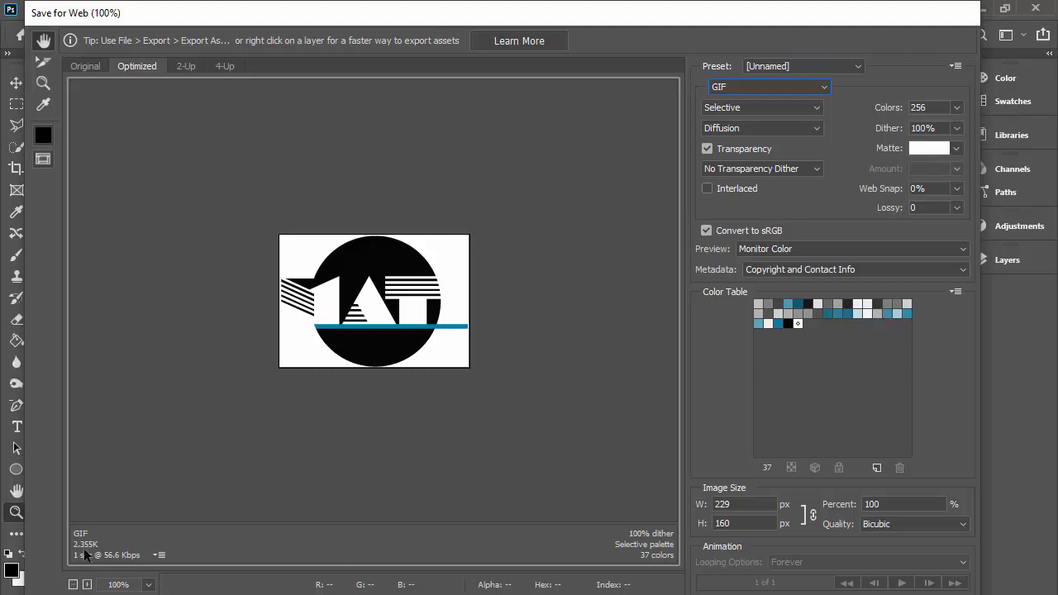
left_click(760, 85)
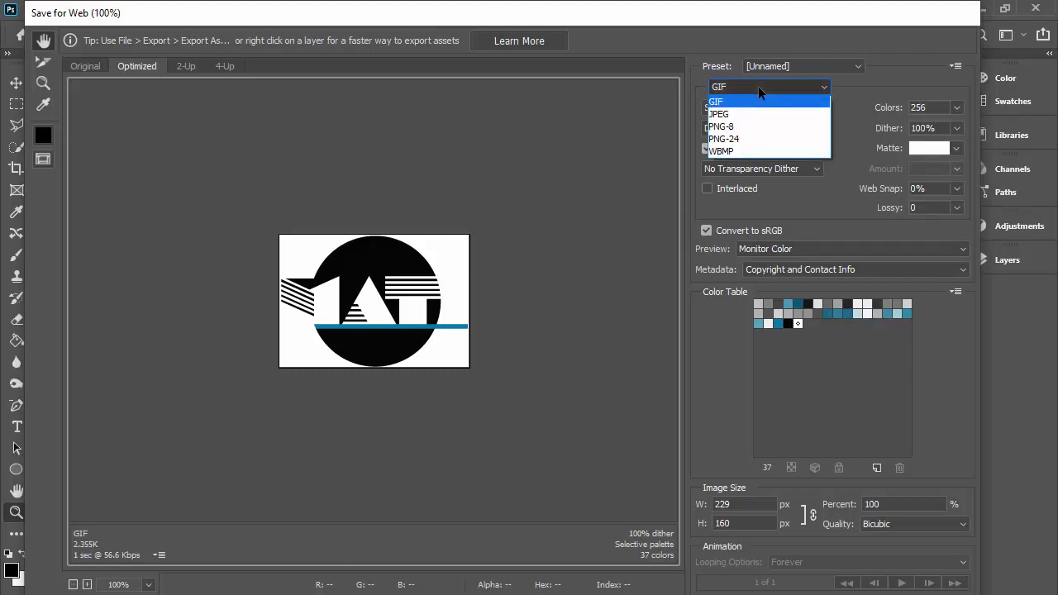
left_click(746, 115)
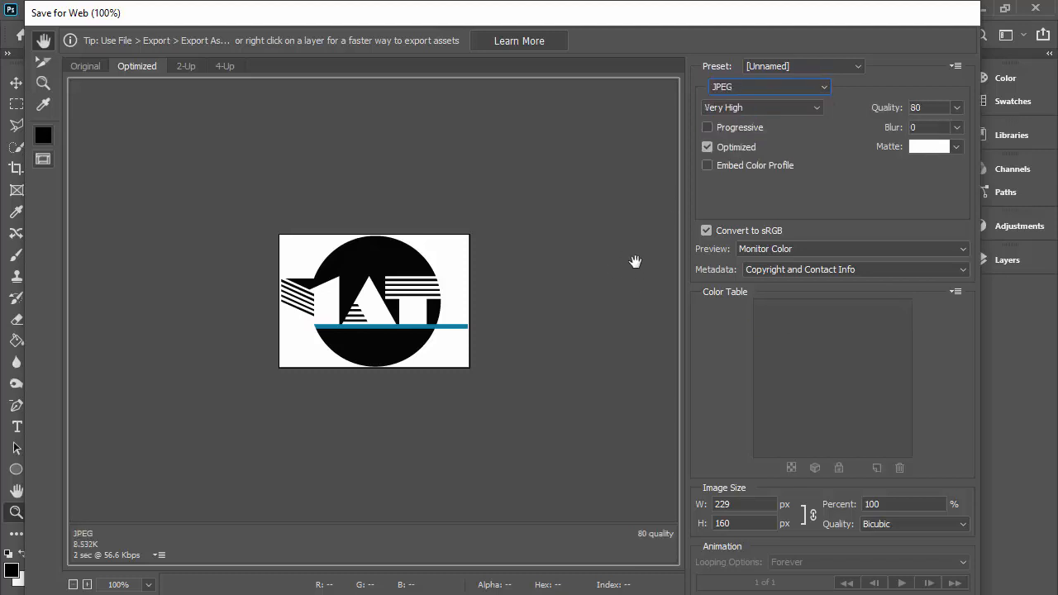
Lower the logo's JPEG quality to 0 and inspect the compression artifacts around its edges at 300%.
left_click(957, 108)
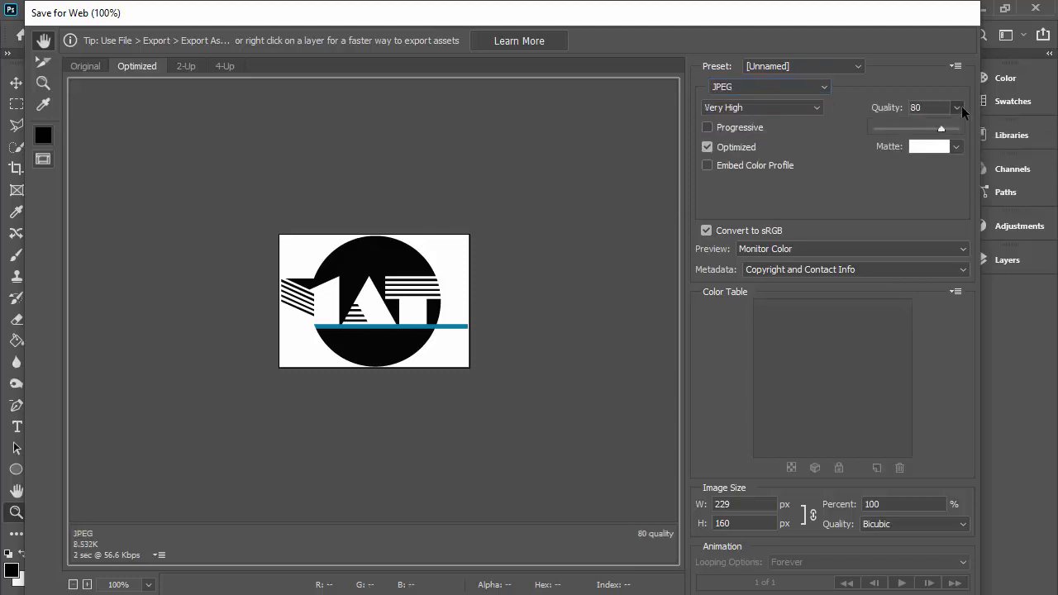
left_click_drag(924, 132, 879, 133)
left_click_drag(879, 129, 864, 128)
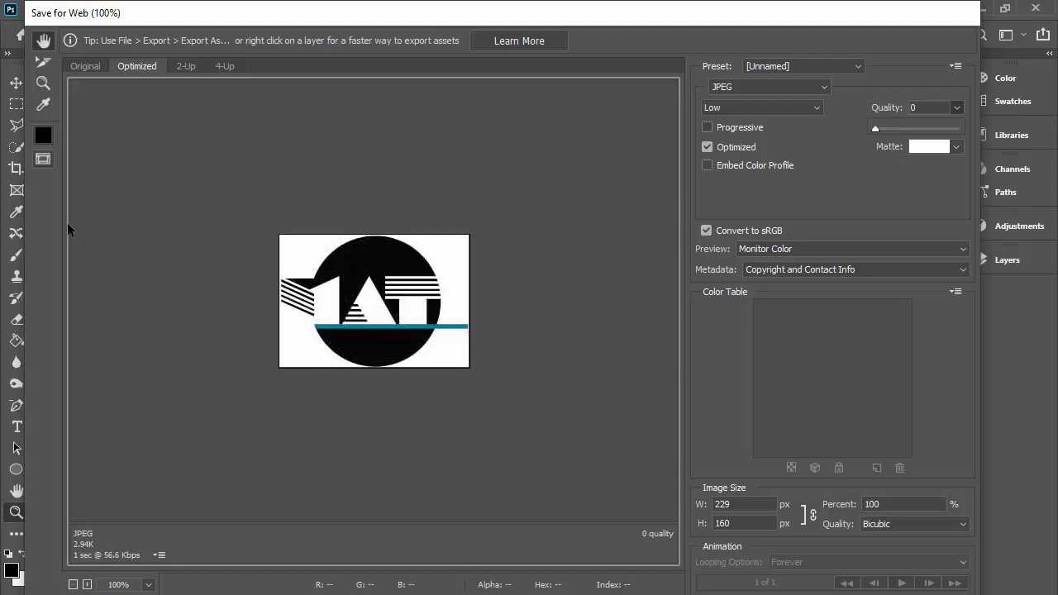
left_click(43, 82)
left_click(315, 309)
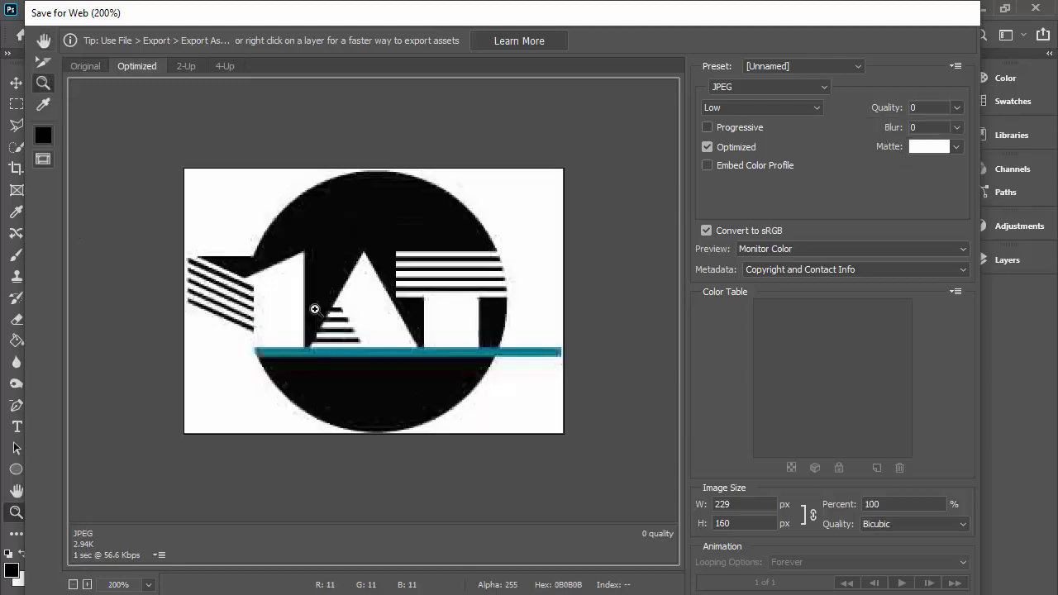
left_click(235, 339)
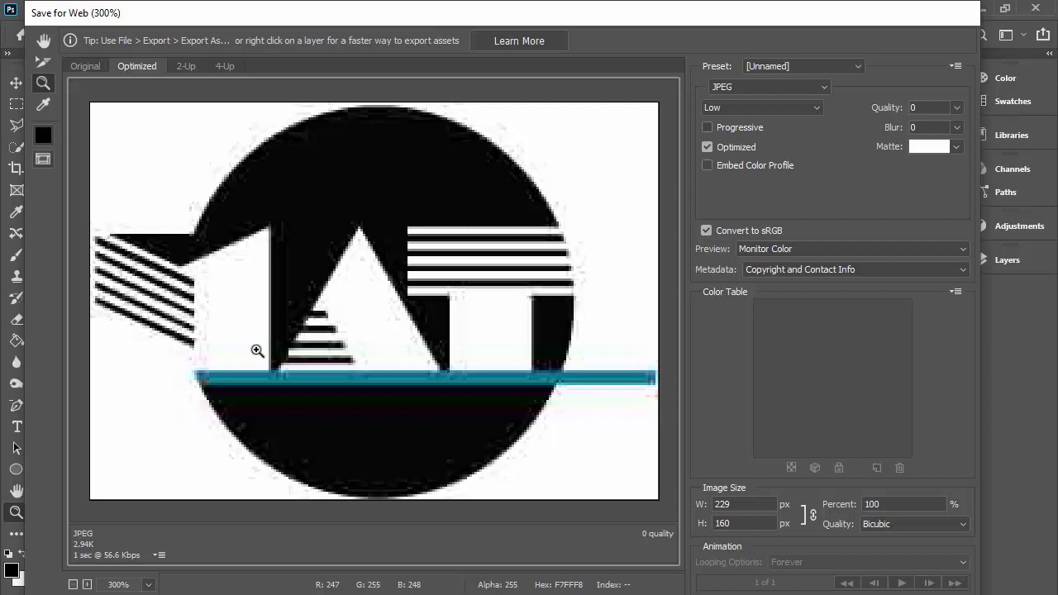
Switch the logo to GIF to compare its edges at 300% and 100%, and close the export without saving.
left_click(755, 87)
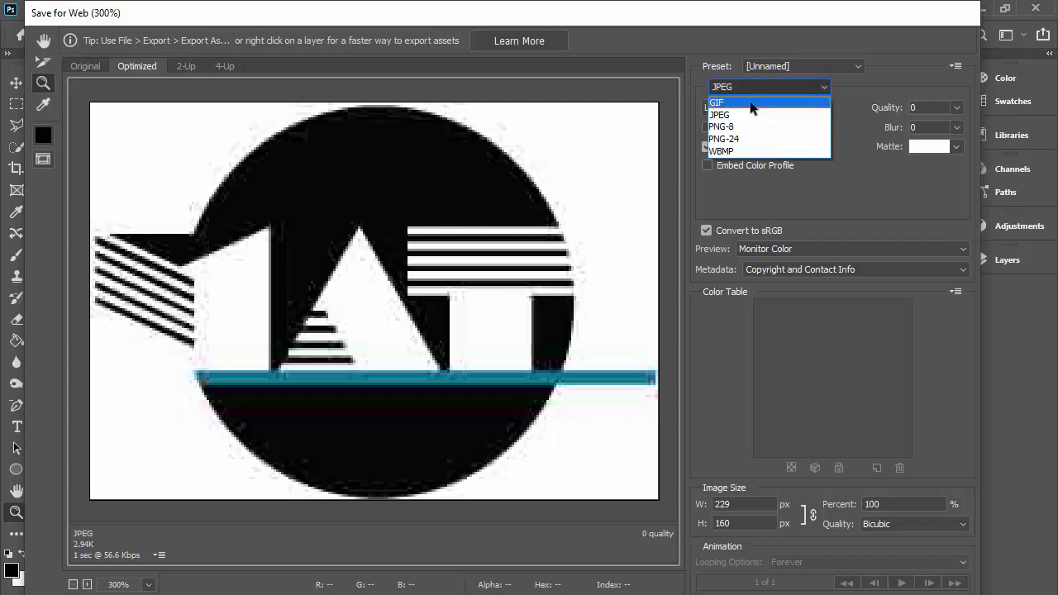
left_click(750, 102)
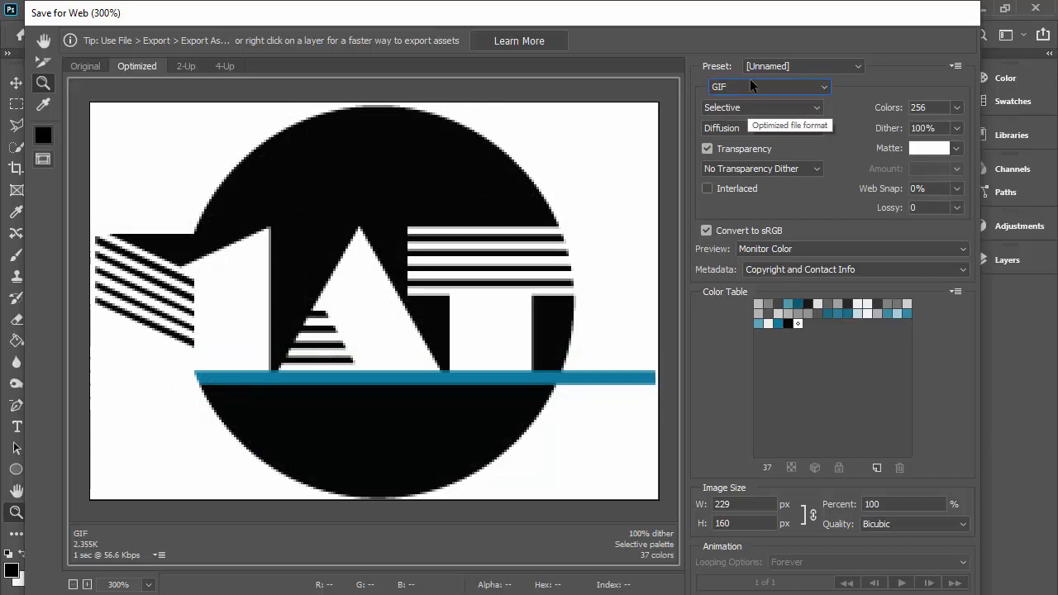
double_click(44, 84)
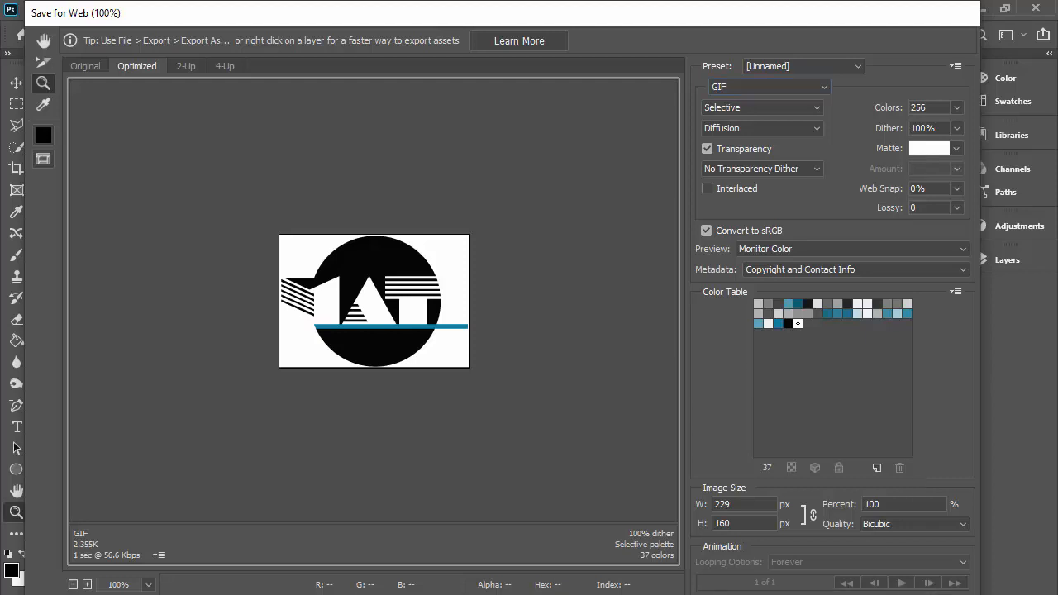
left_click(816, 594)
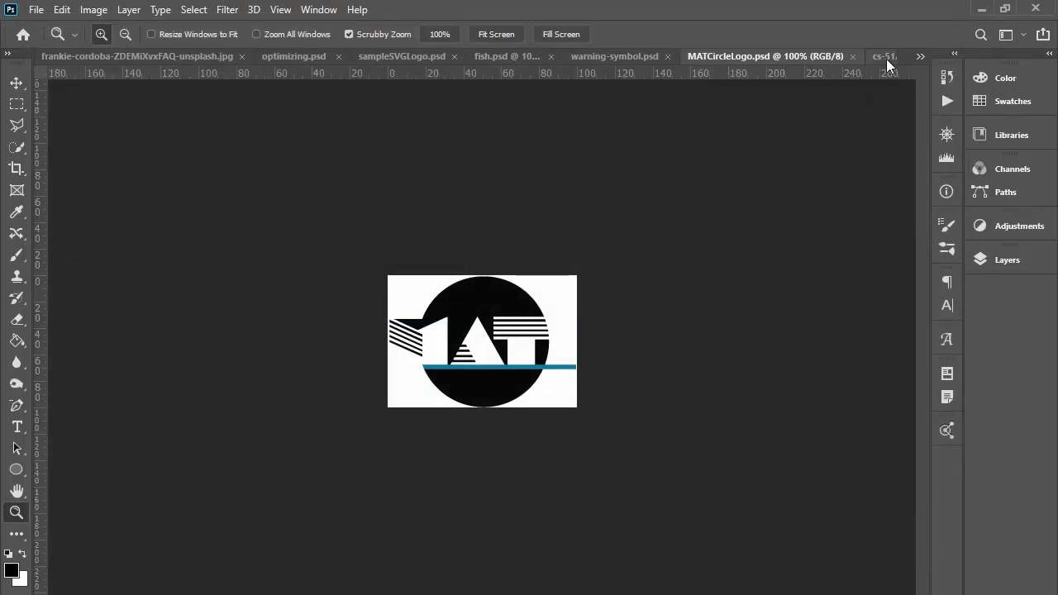
Return to the cupcake photo and open it in Save for Web (Legacy).
left_click(883, 57)
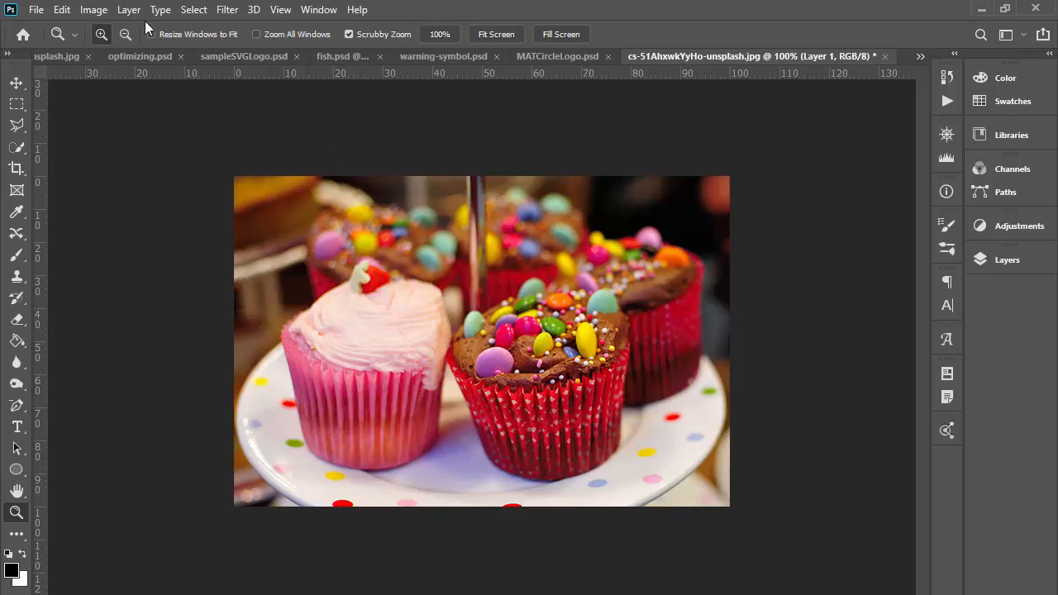
left_click(36, 10)
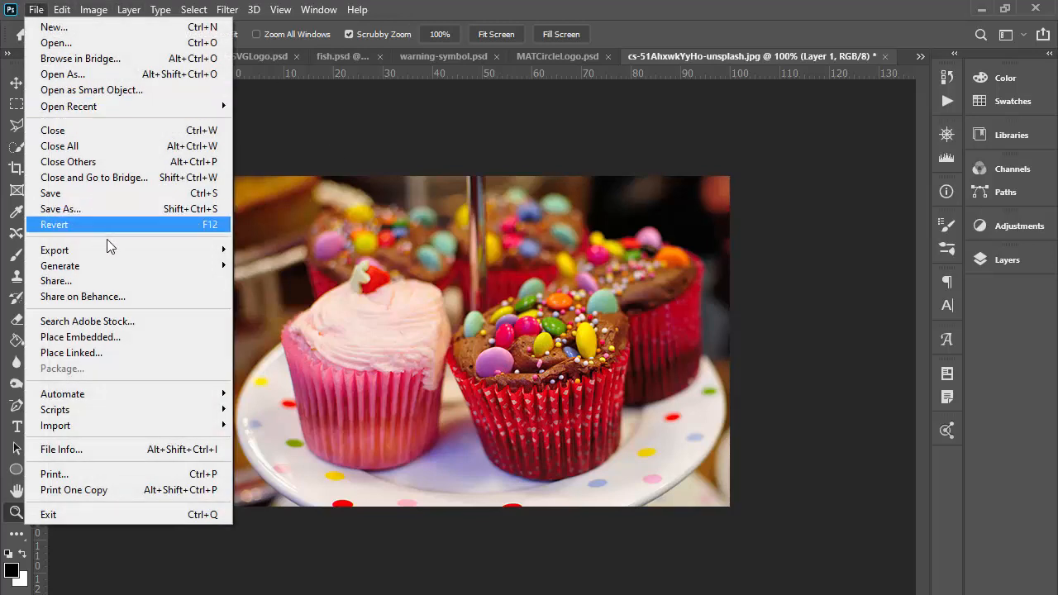
mouse_move(107, 251)
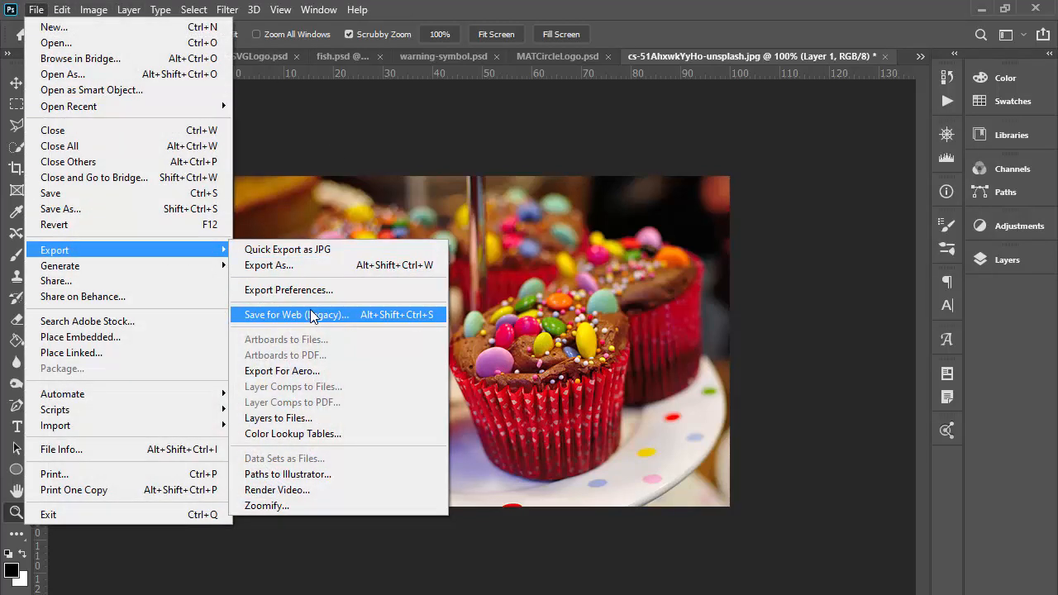
left_click(311, 313)
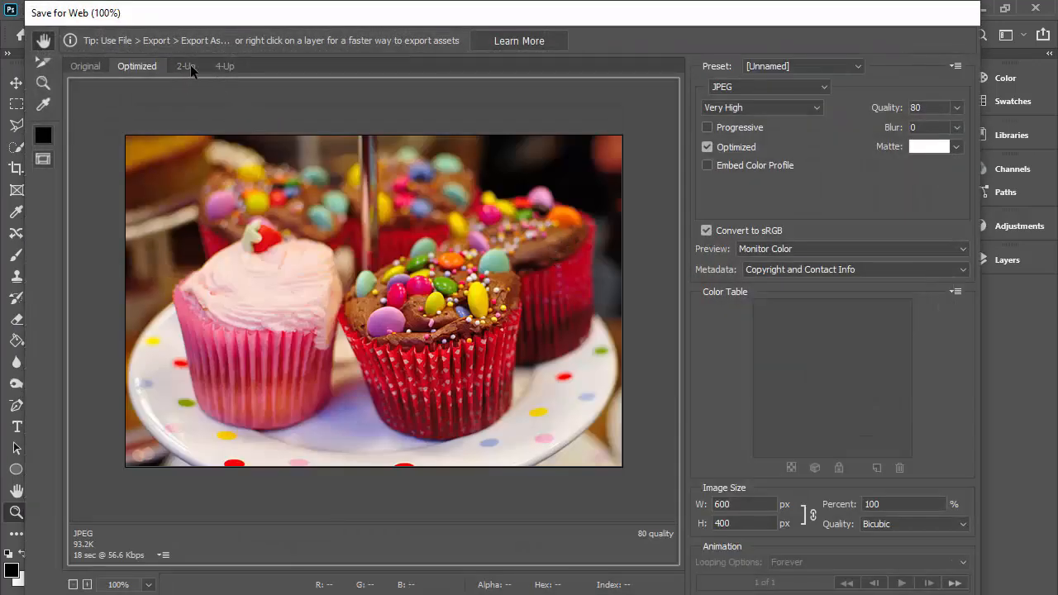
Compare the cupcake photo's versions in 4-Up view, select the 20-quality JPEG, and check it against the original in single view.
left_click(224, 66)
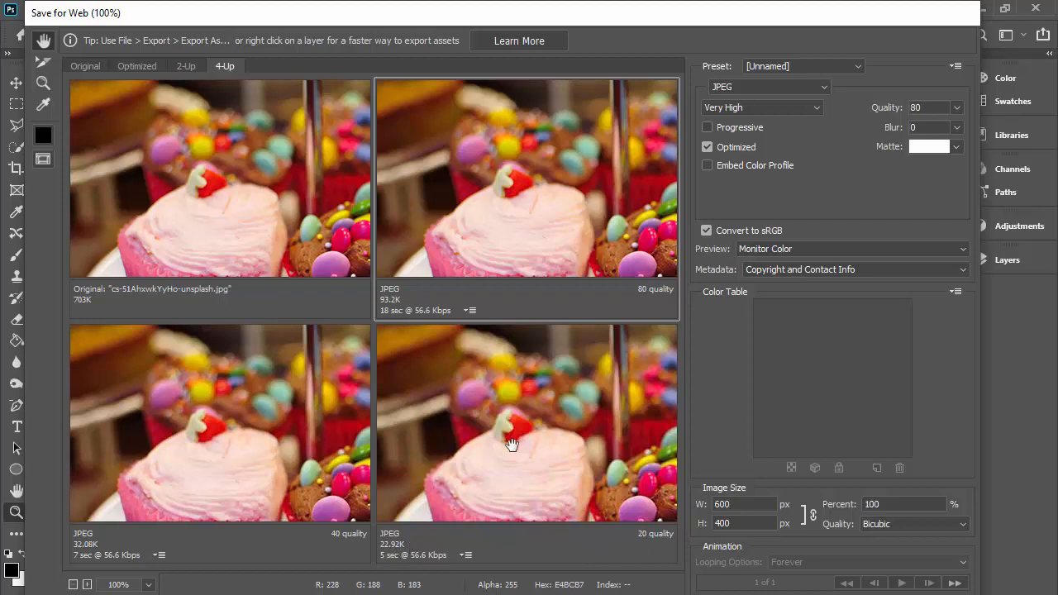
left_click_drag(507, 437, 499, 389)
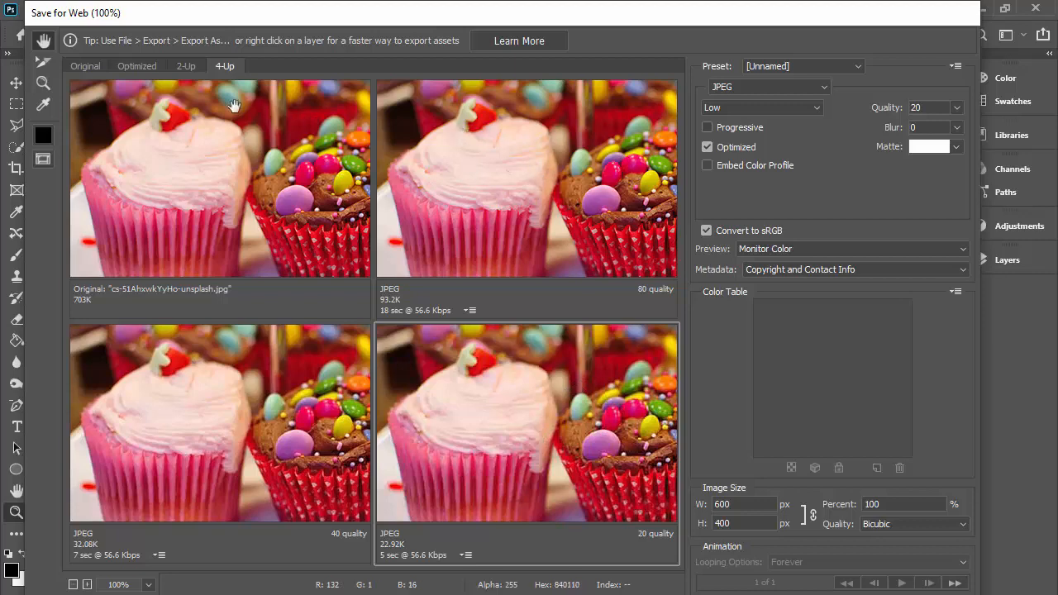
left_click(137, 66)
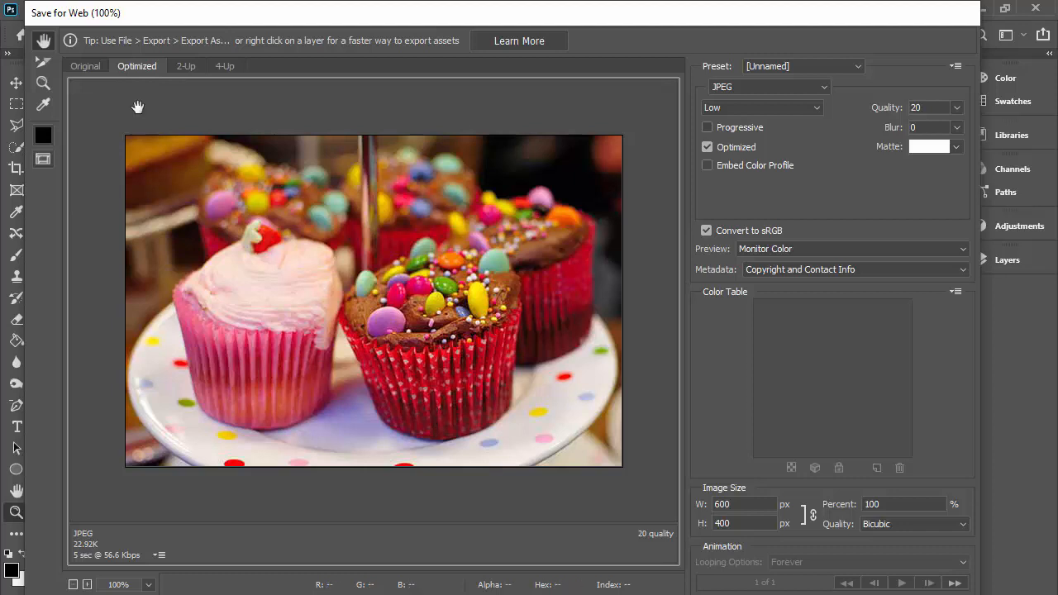
left_click(86, 66)
left_click(141, 68)
Lower the cupcake photo's JPEG quality to 0 and inspect the artifacts around the strawberry topping at up to 400%.
left_click(957, 108)
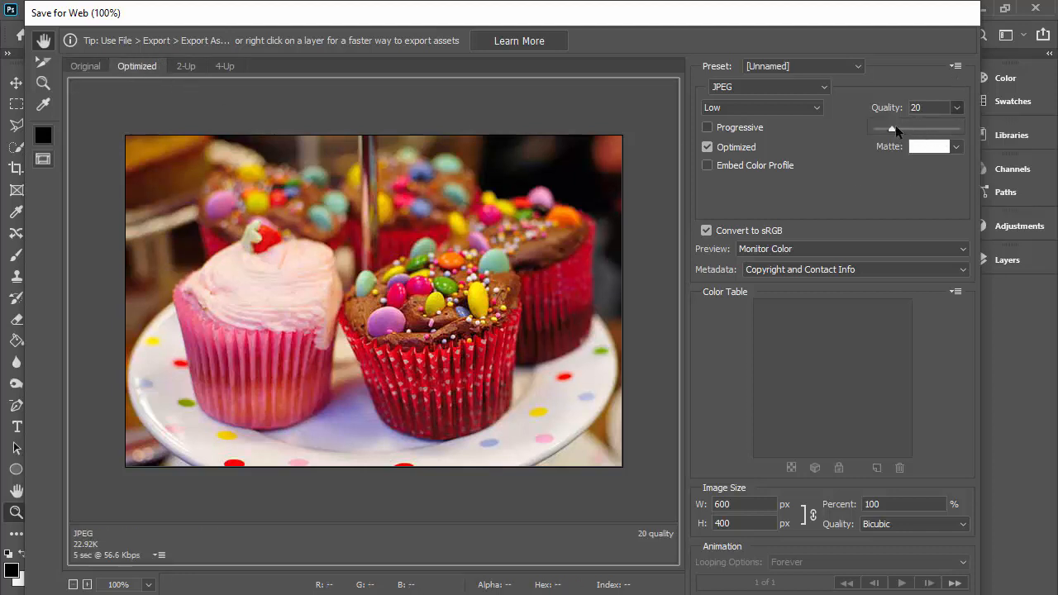
left_click_drag(893, 129, 915, 129)
left_click(43, 83)
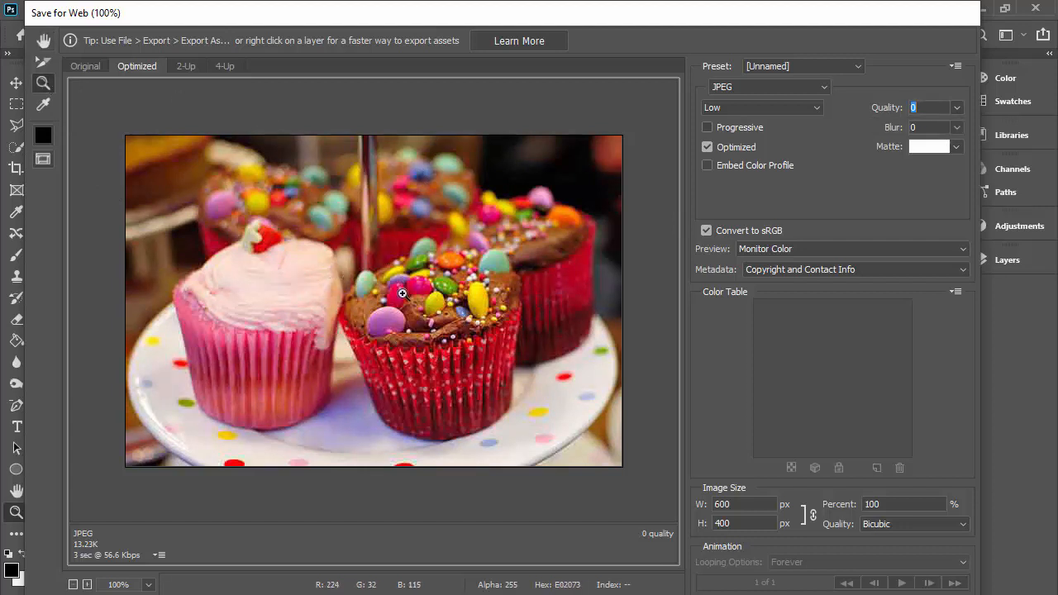
left_click(304, 289)
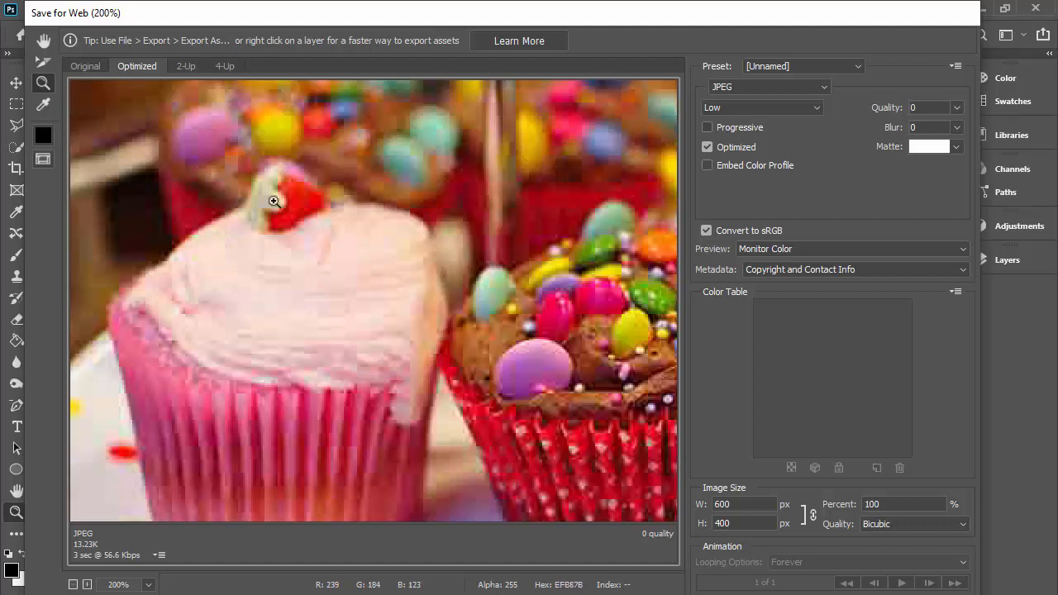
left_click(207, 200)
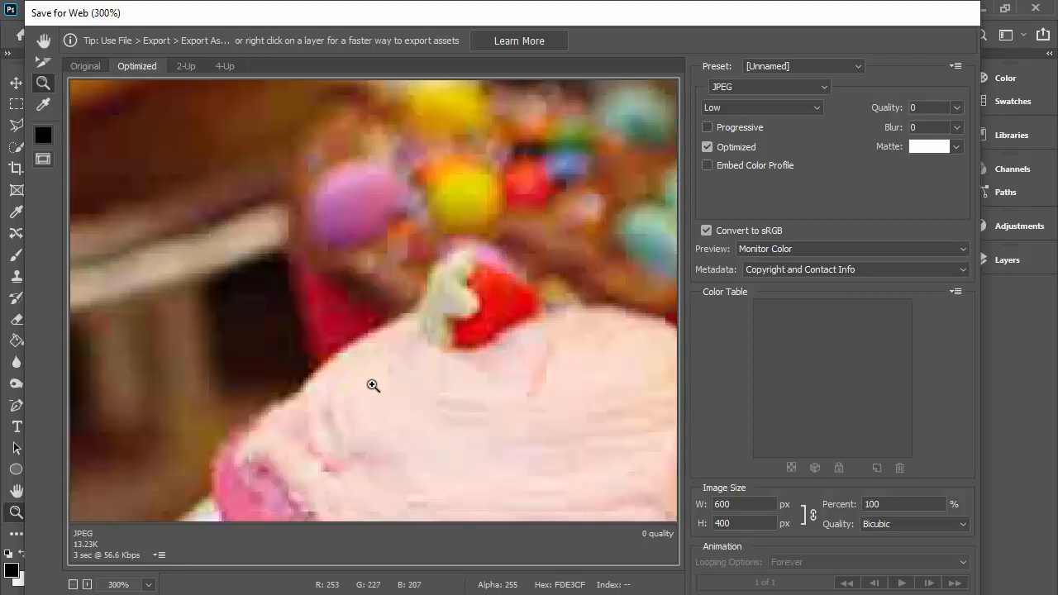
left_click(374, 322)
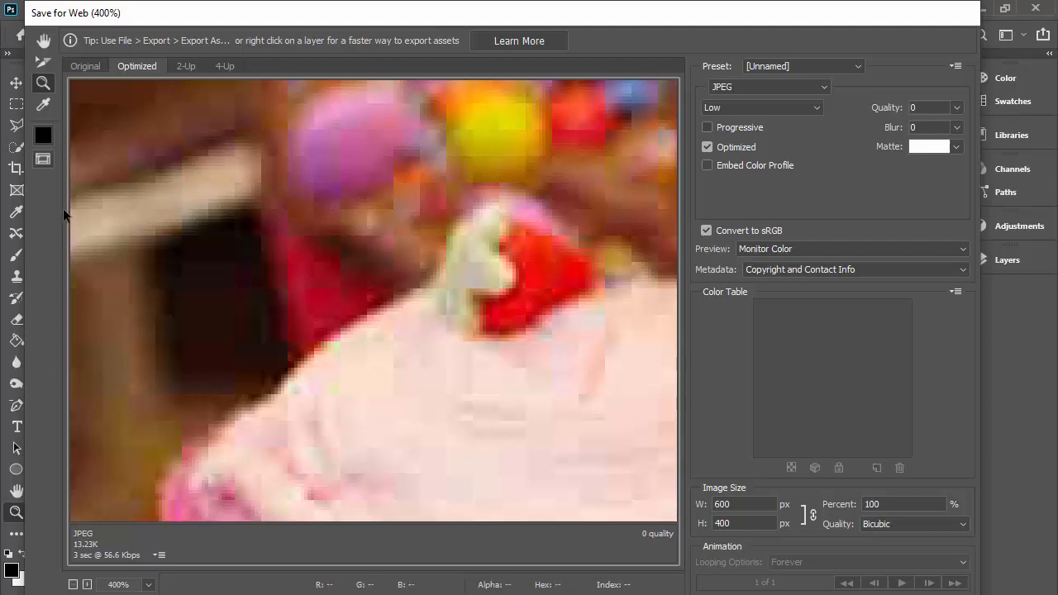
Raise the cupcake photo's JPEG quality to 100 and inspect the pink cupcake at 200%.
double_click(43, 84)
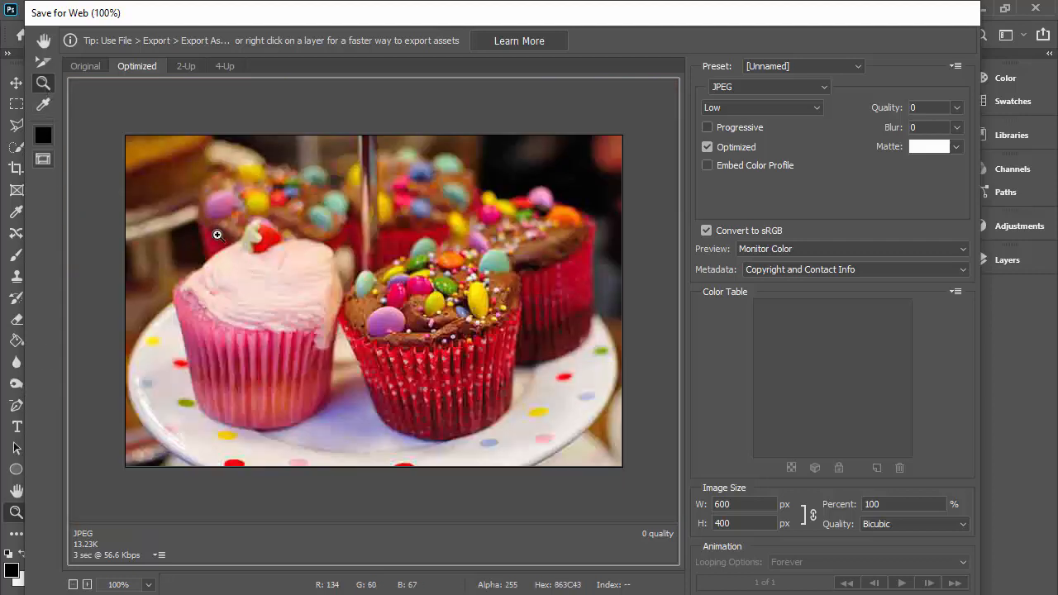
left_click(956, 108)
left_click_drag(881, 132, 983, 128)
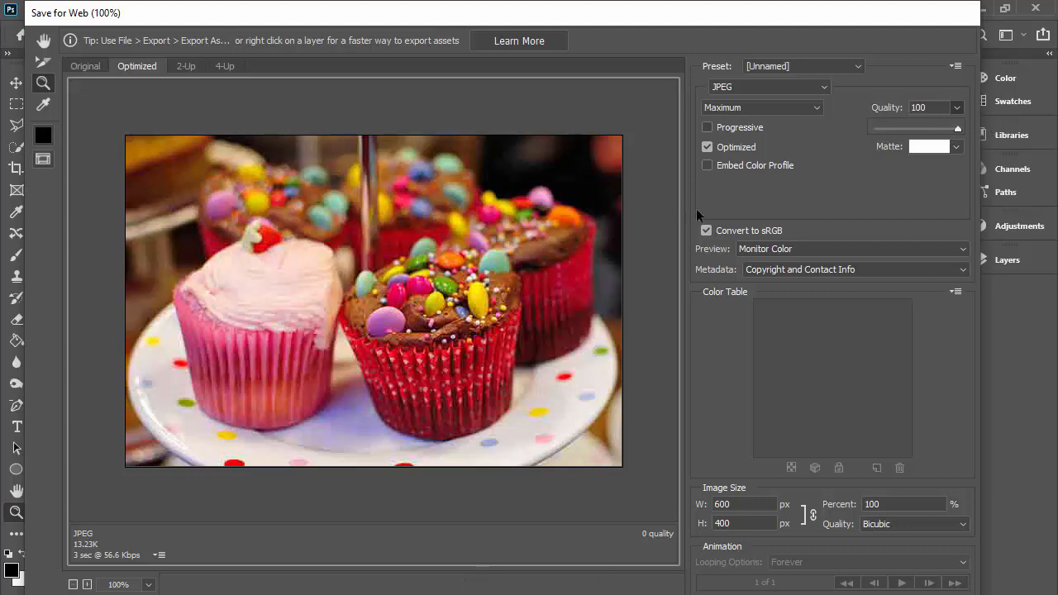
left_click(301, 265)
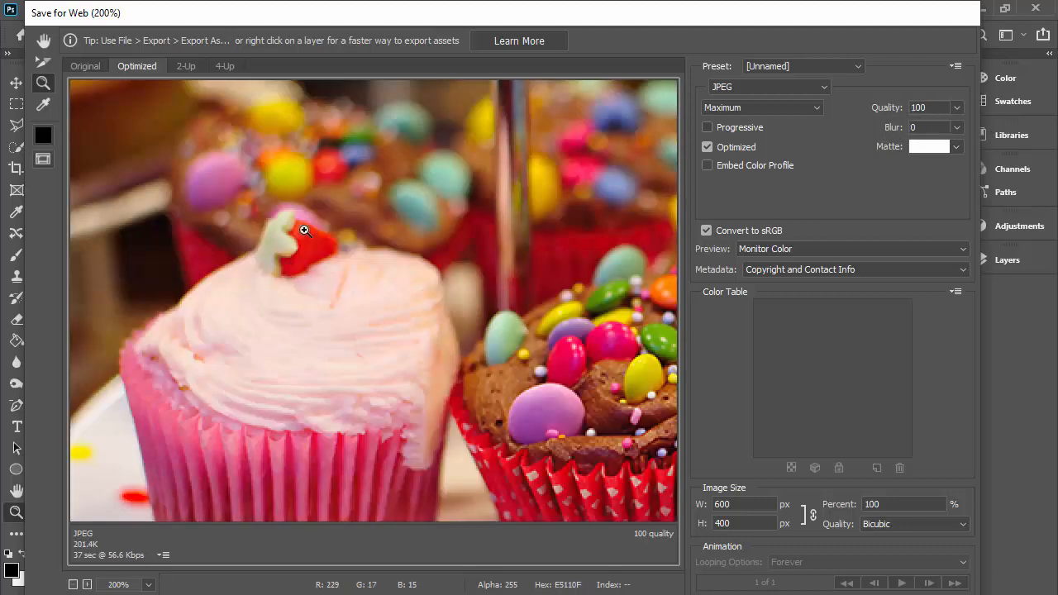
Lower the cupcake photo's JPEG quality to 79, inspect the strawberry topping at 300%, and return the preview to 100%.
left_click(302, 170)
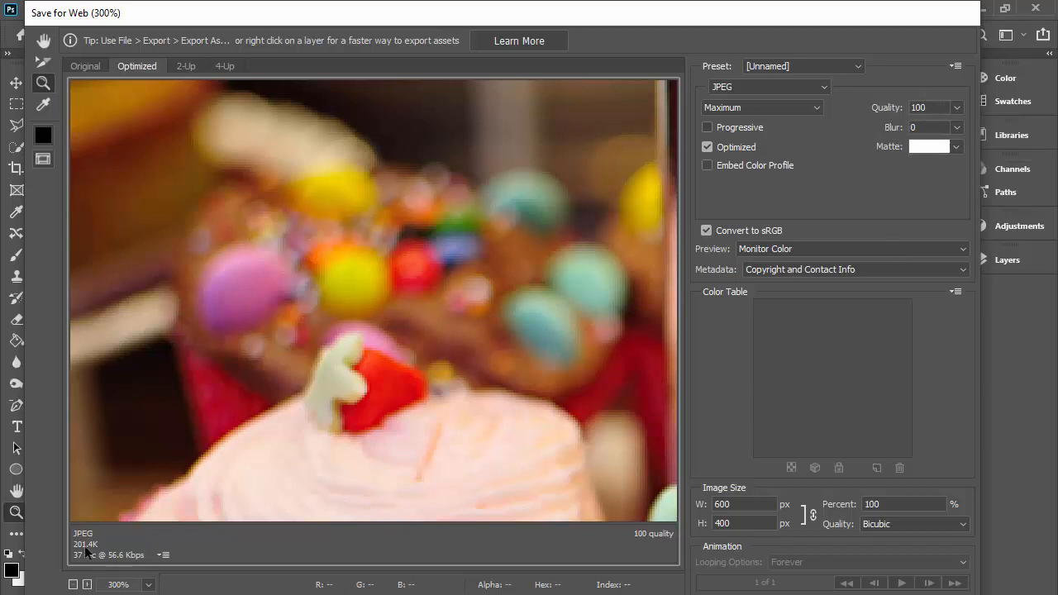
left_click(957, 108)
left_click_drag(952, 131, 938, 132)
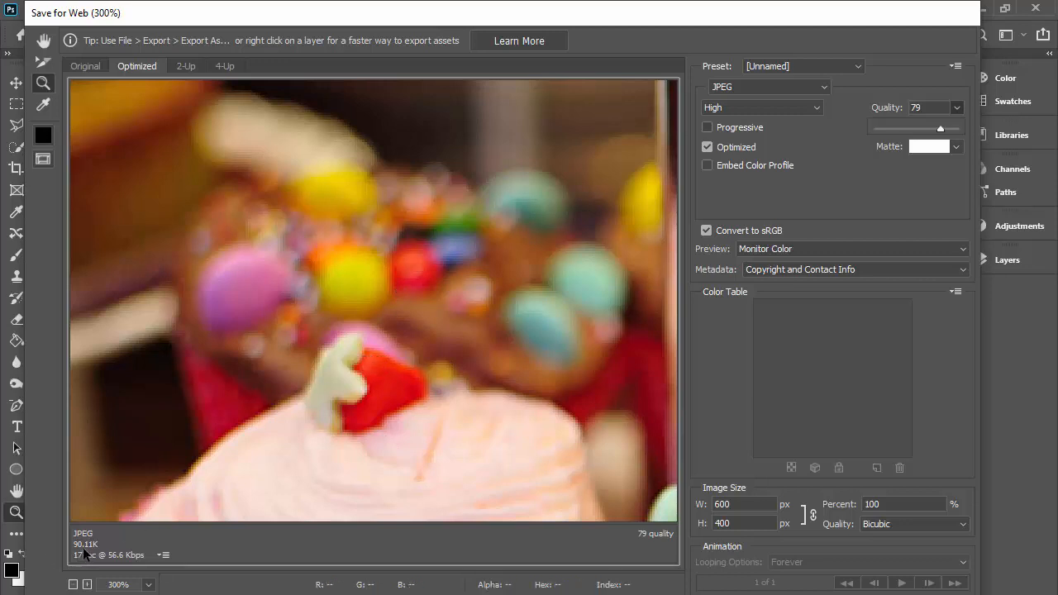
left_click_drag(944, 129, 968, 130)
left_click_drag(954, 129, 948, 131)
left_click_drag(939, 125, 940, 120)
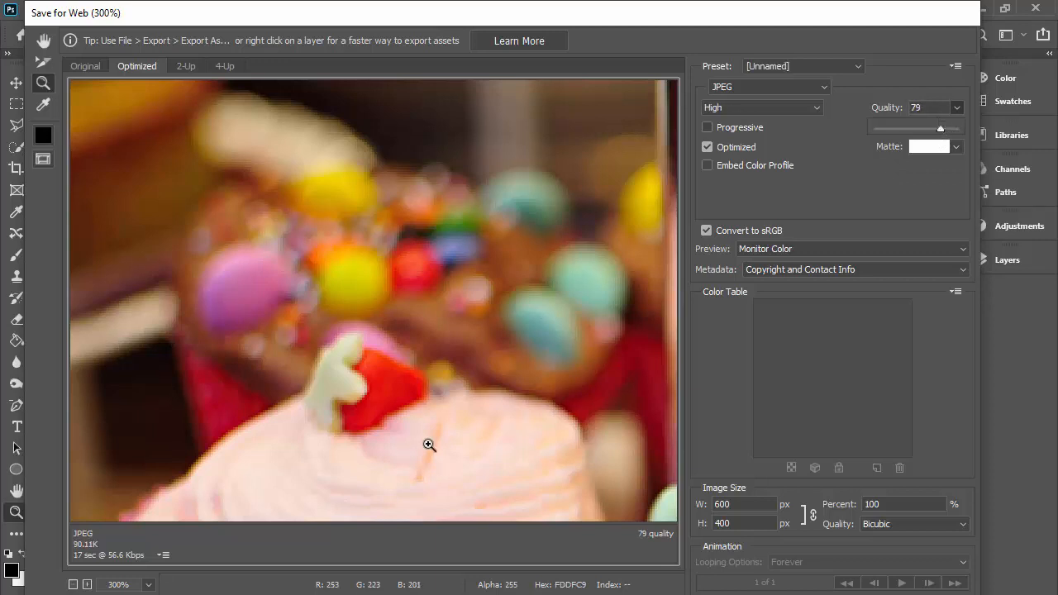
double_click(43, 82)
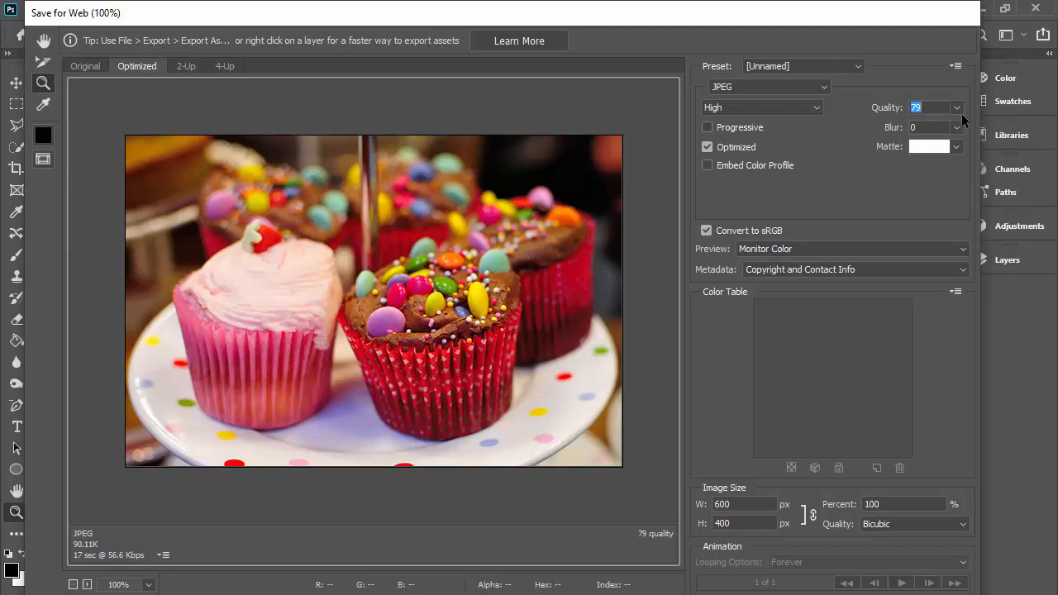
Try the cupcake photo at JPEG quality 17, raise the quality to 80, and close Save for Web.
left_click(957, 107)
left_click_drag(940, 132, 931, 131)
left_click_drag(926, 129, 902, 128)
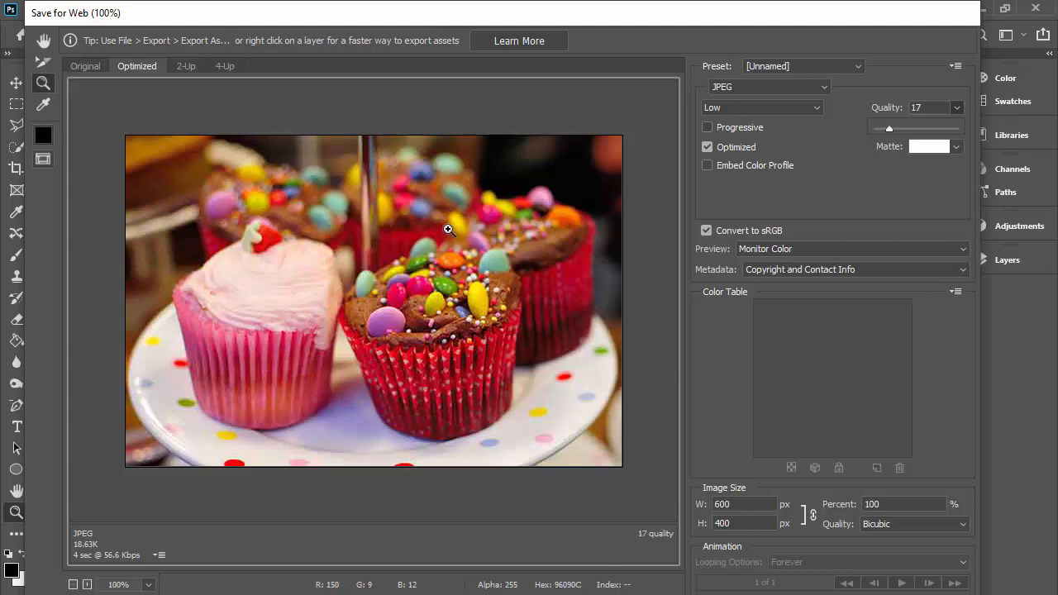
left_click_drag(889, 129, 930, 128)
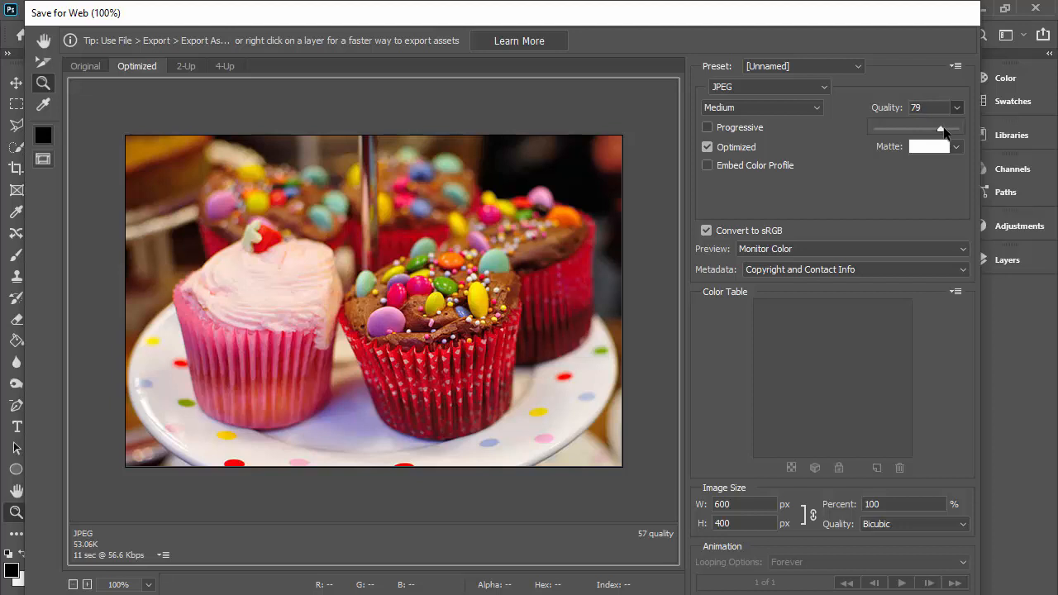
left_click_drag(942, 129, 942, 129)
left_click(859, 594)
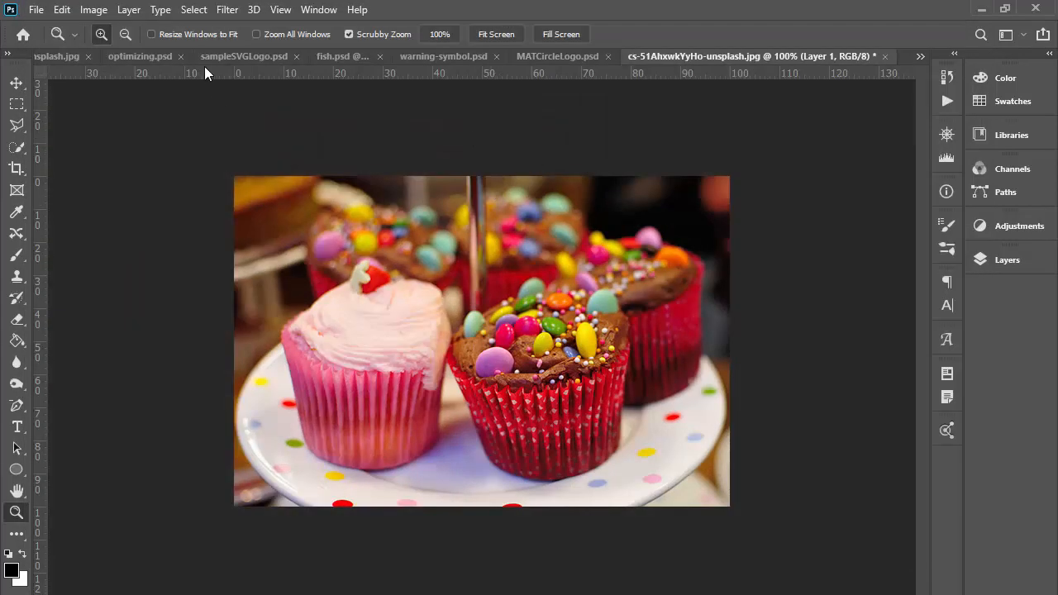
Switch to sampleSVGLogo.psd and open it in Save for Web (Legacy).
left_click(231, 58)
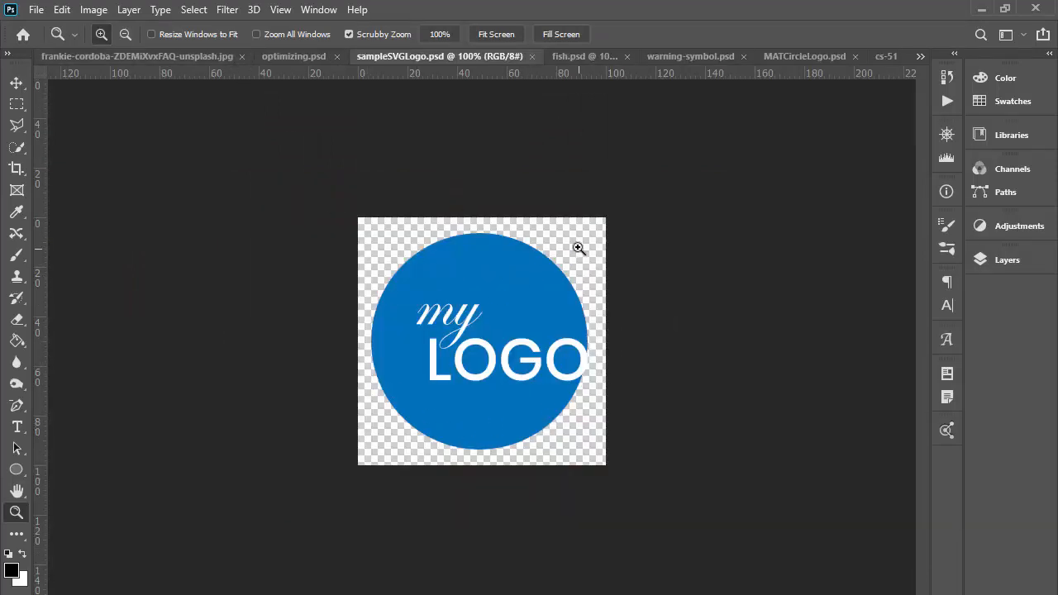
left_click(36, 9)
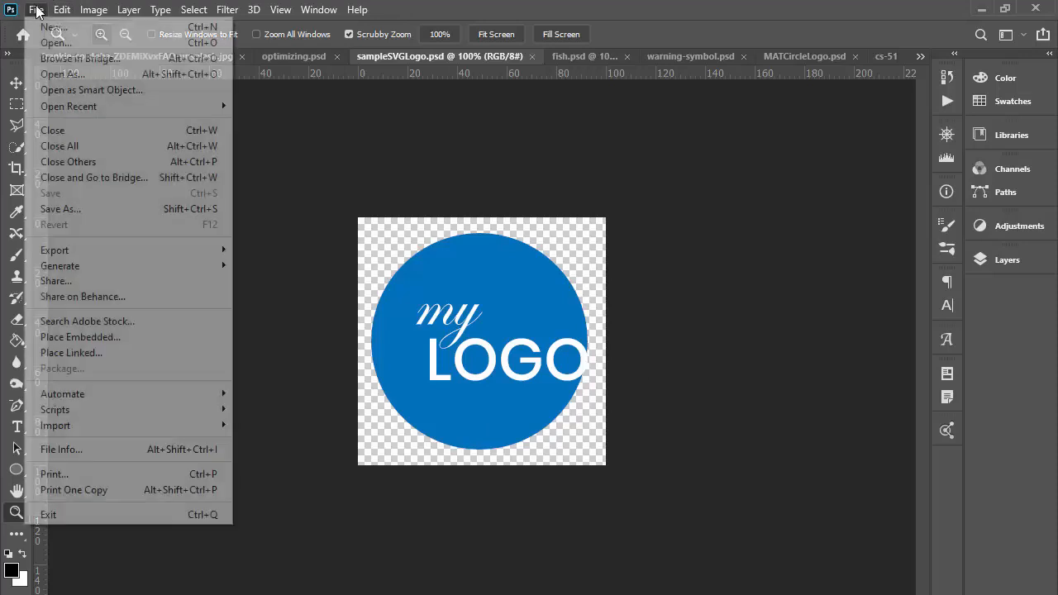
mouse_move(95, 255)
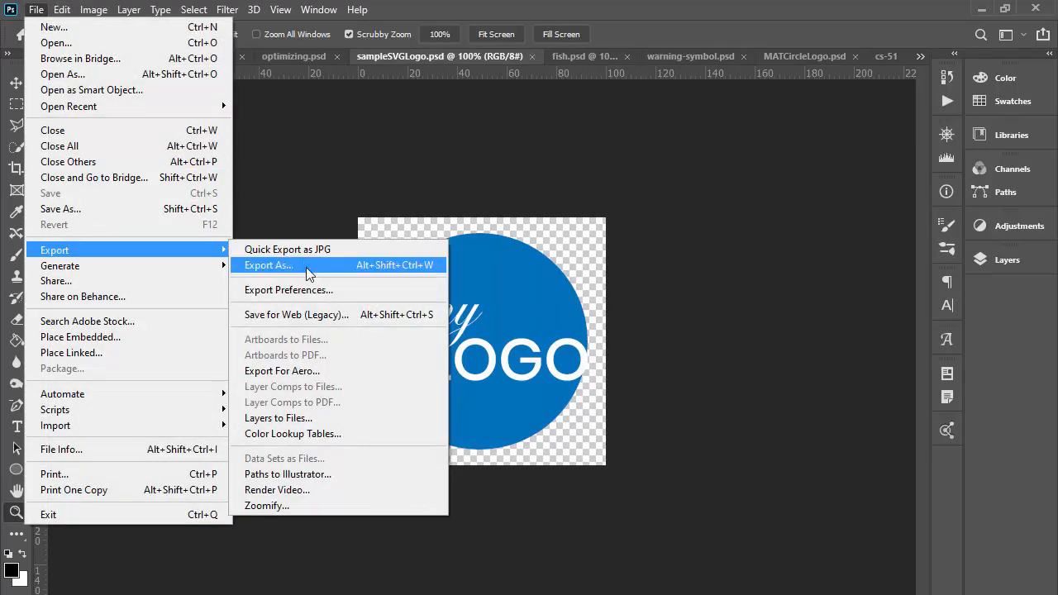
left_click(316, 315)
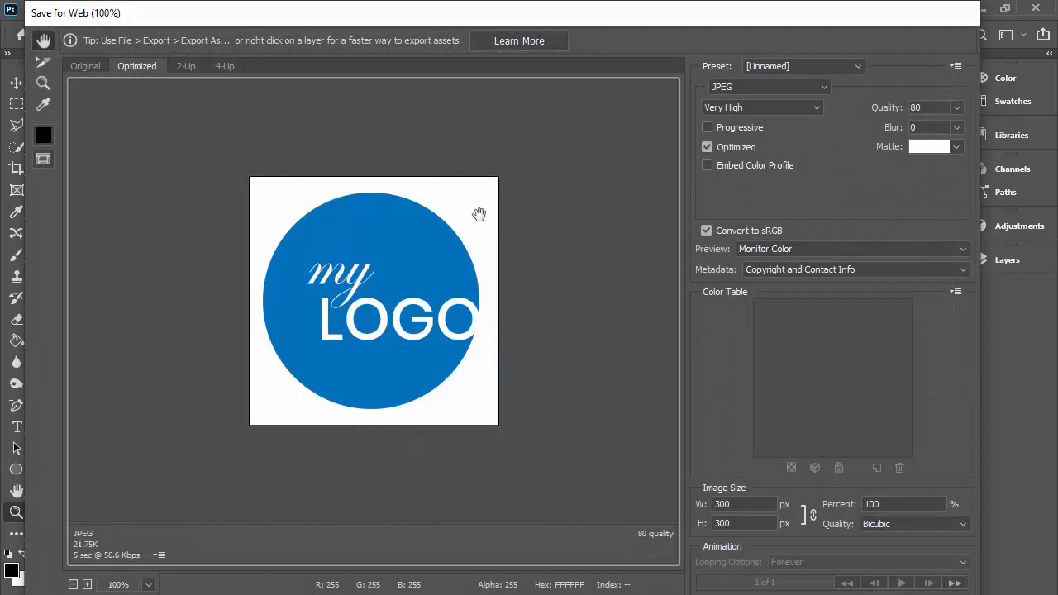
Set the logo's JPEG matte color to black, 000000.
left_click(928, 146)
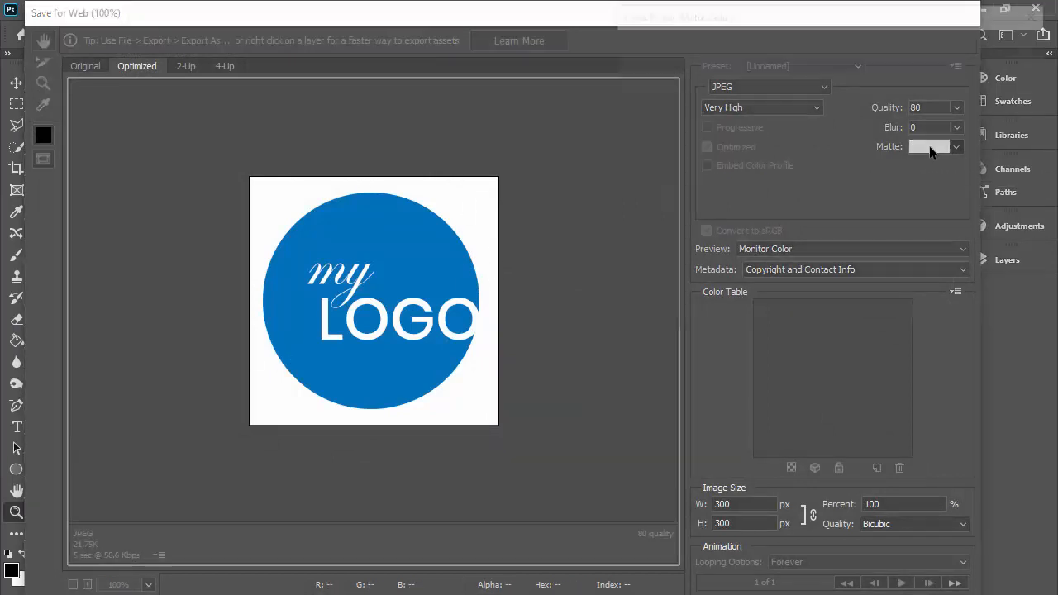
type("000000")
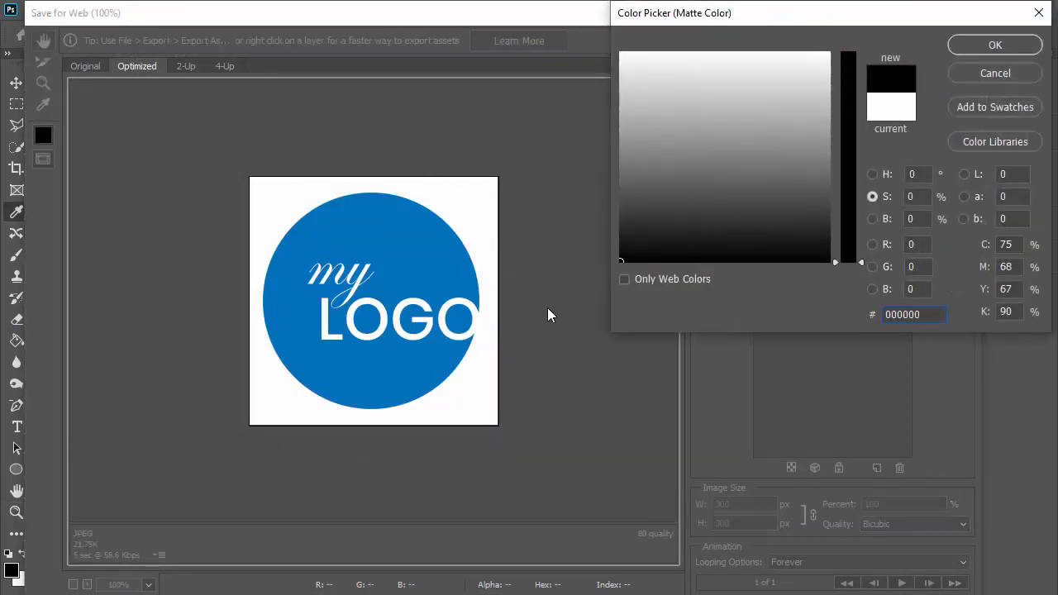
left_click(989, 45)
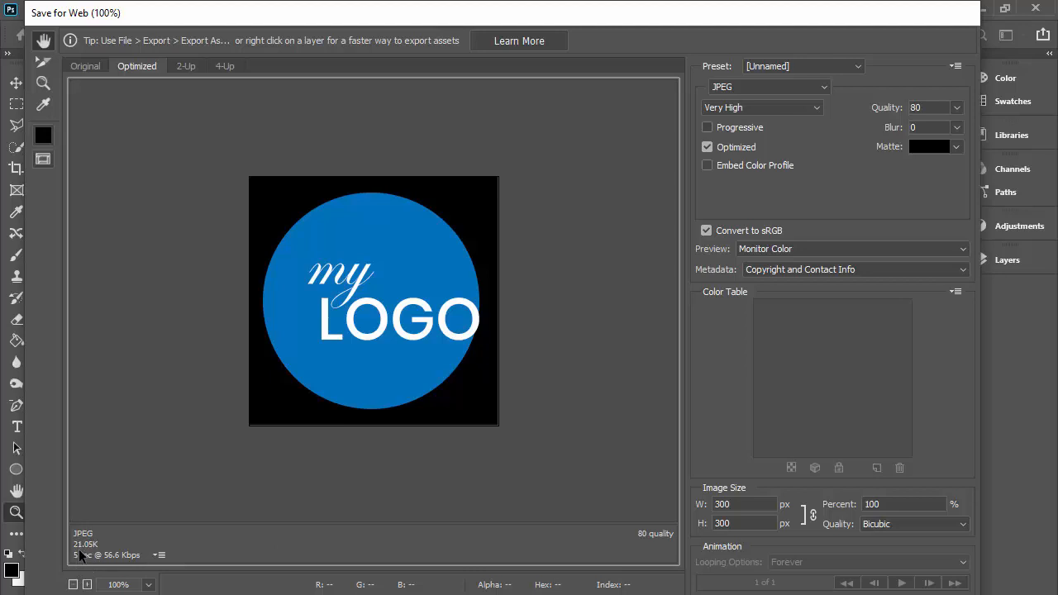
Change the logo's export format to GIF and inspect the circle's edge at 200%.
left_click(761, 86)
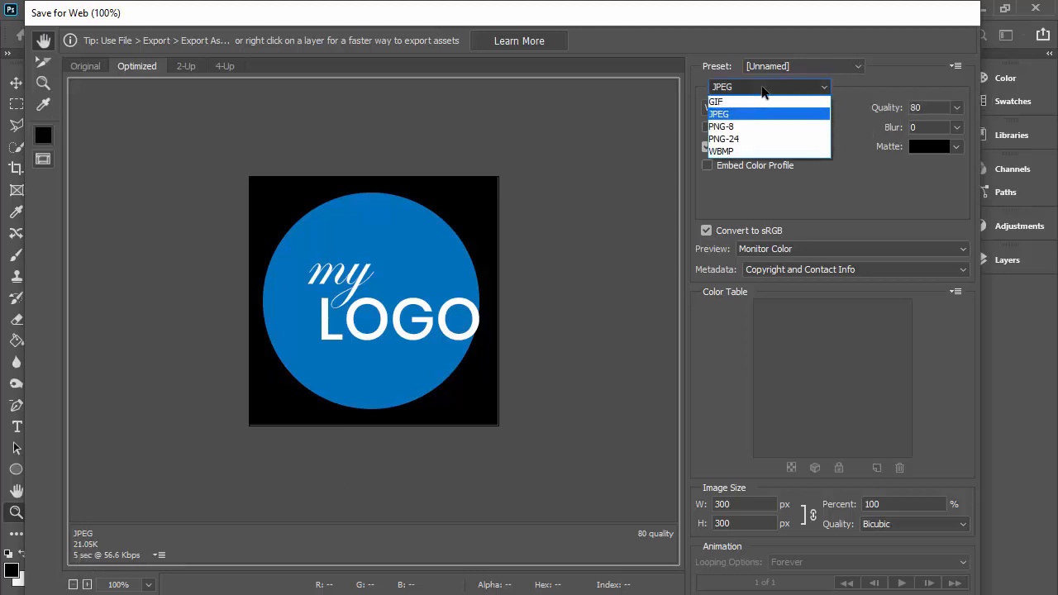
left_click(752, 102)
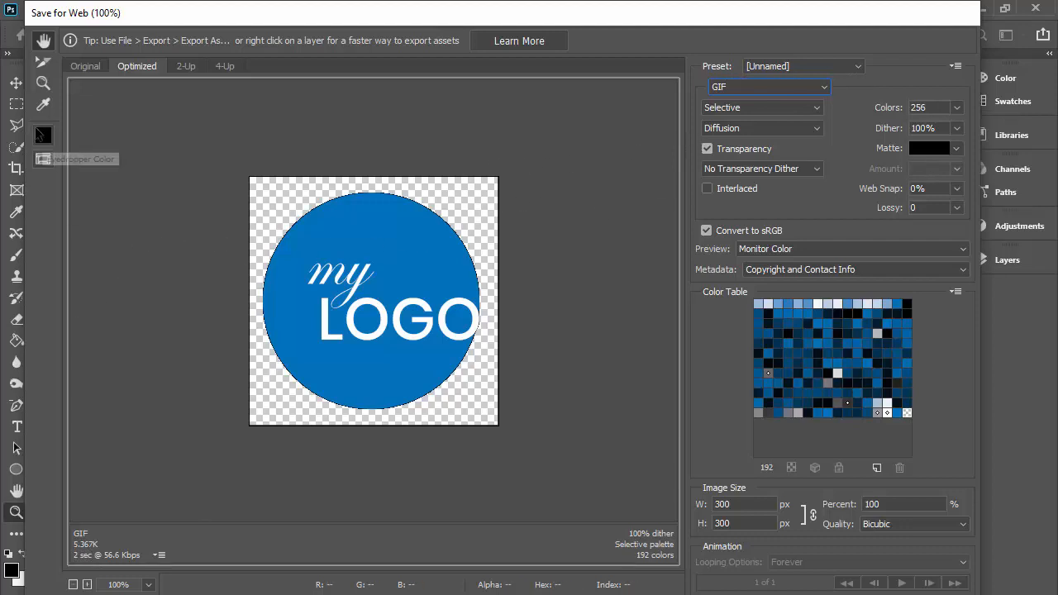
left_click(43, 83)
left_click(320, 200)
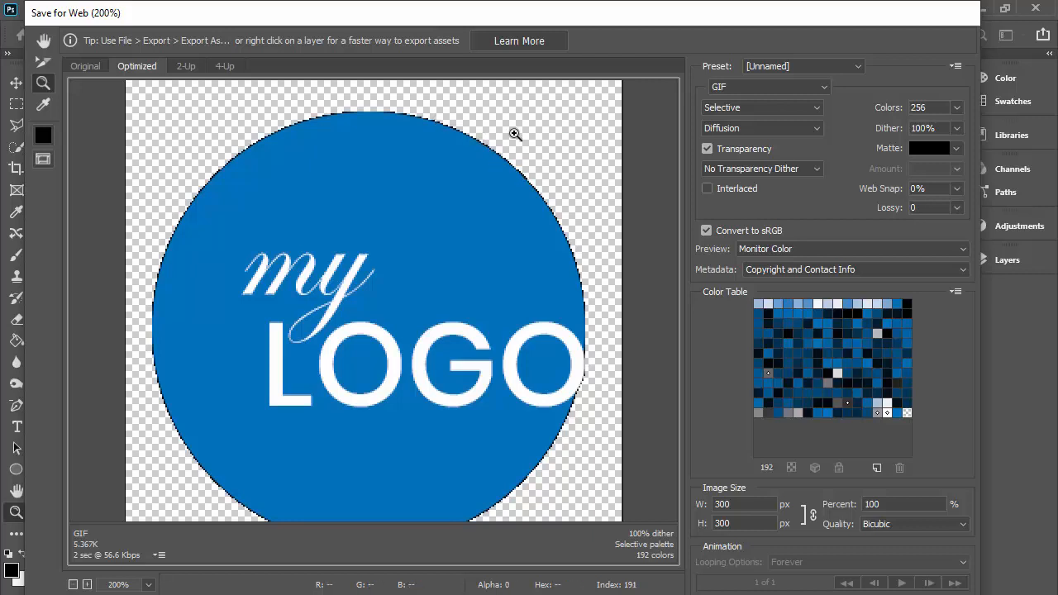
Set the logo's GIF matte to None and inspect the circle's upper edge at 400%.
left_click(956, 148)
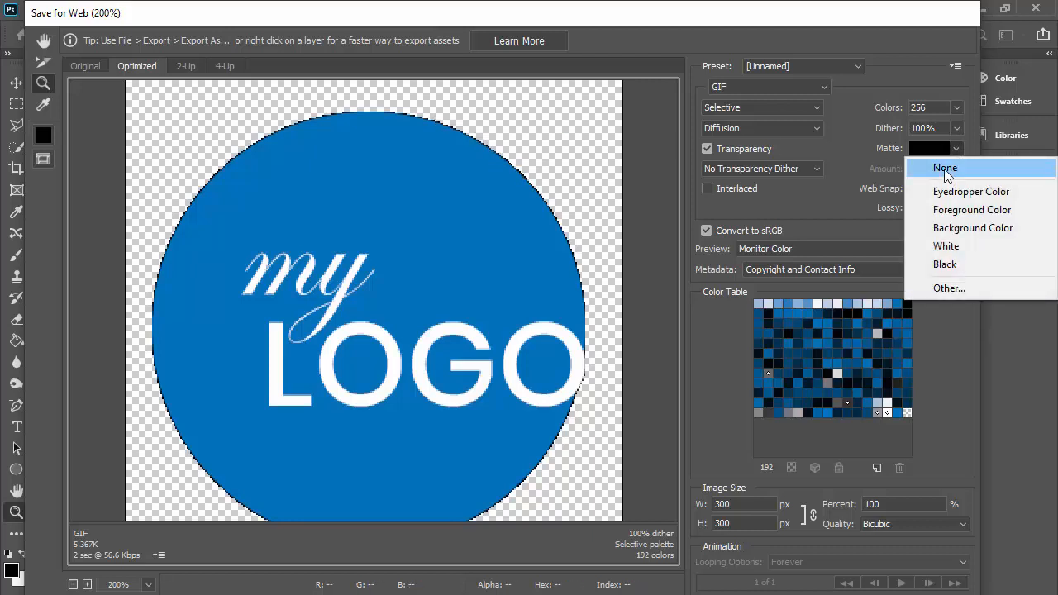
left_click(946, 166)
left_click(390, 119)
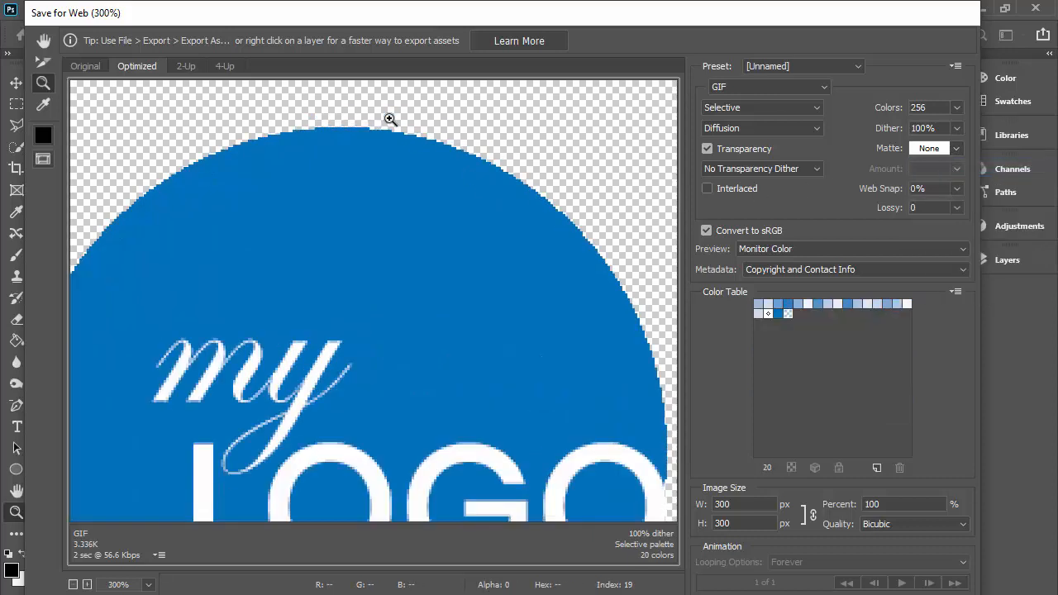
left_click(389, 131)
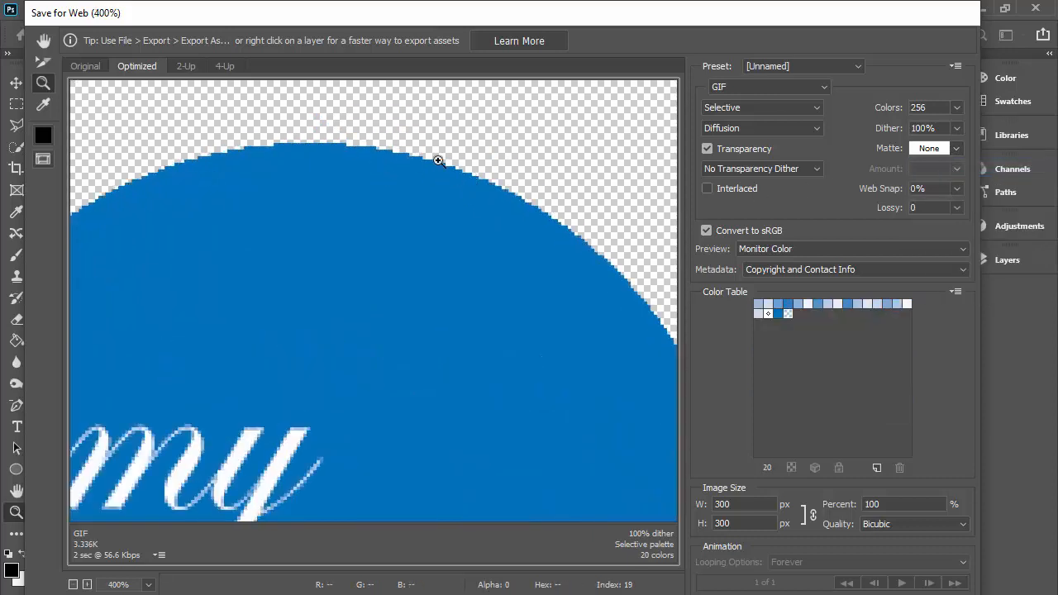
Set the logo's GIF matte to White, inspect the circle's edge at 600%, and return the preview to 100%.
left_click(956, 148)
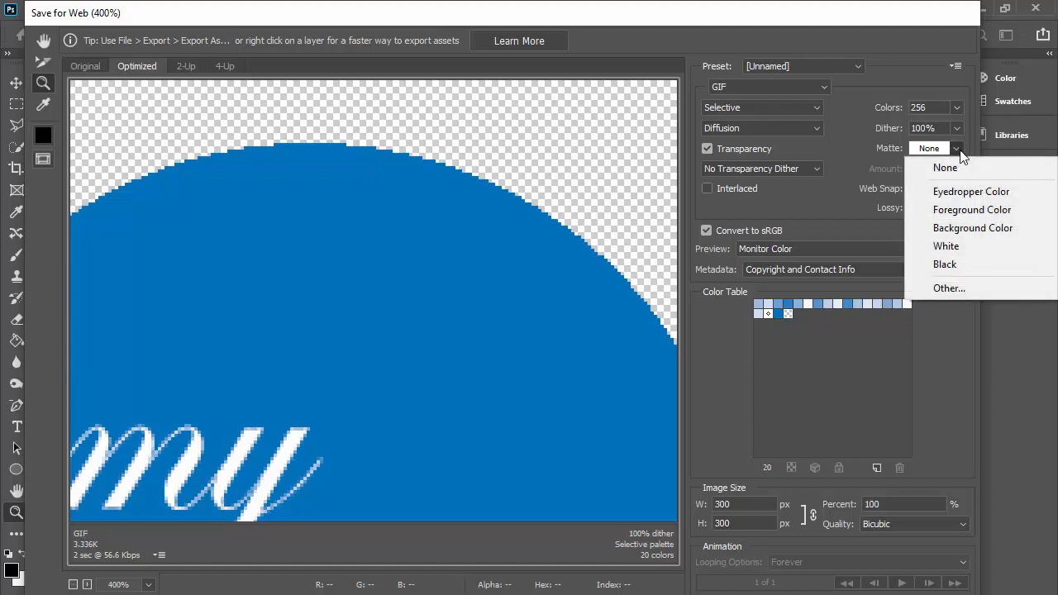
left_click(938, 247)
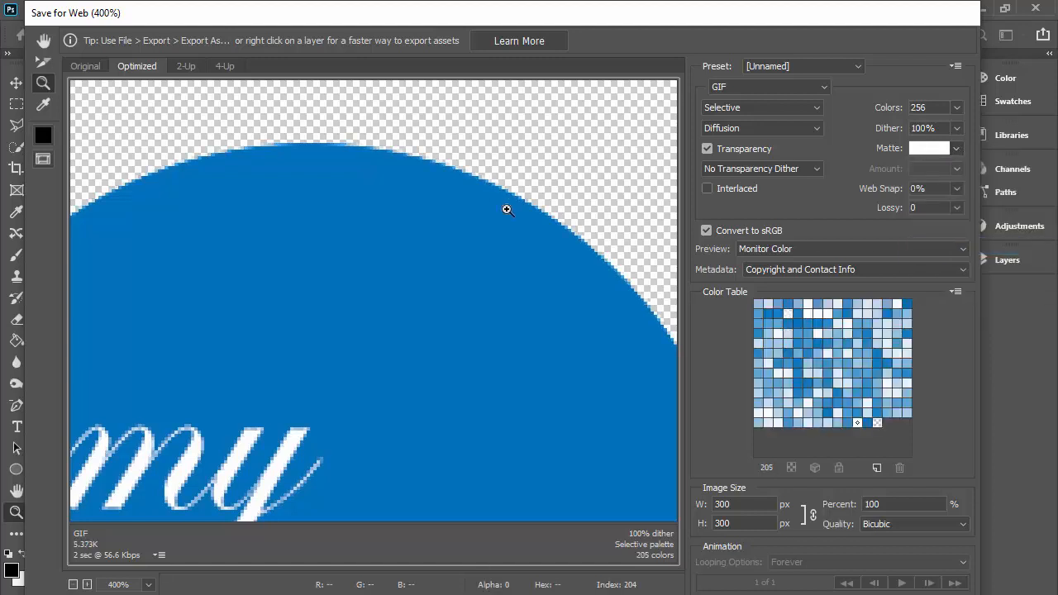
left_click(456, 177)
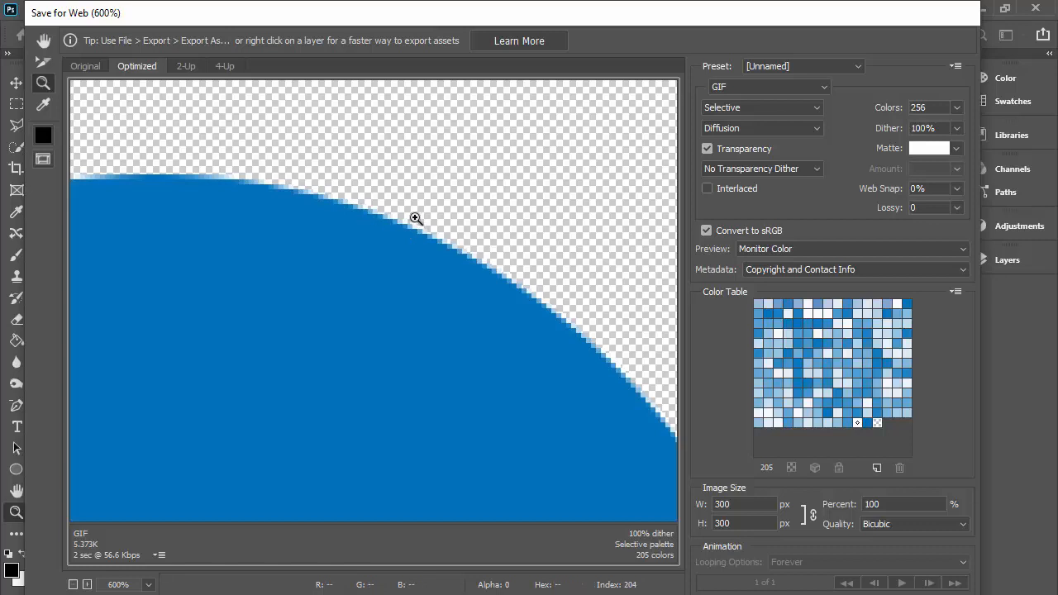
double_click(43, 82)
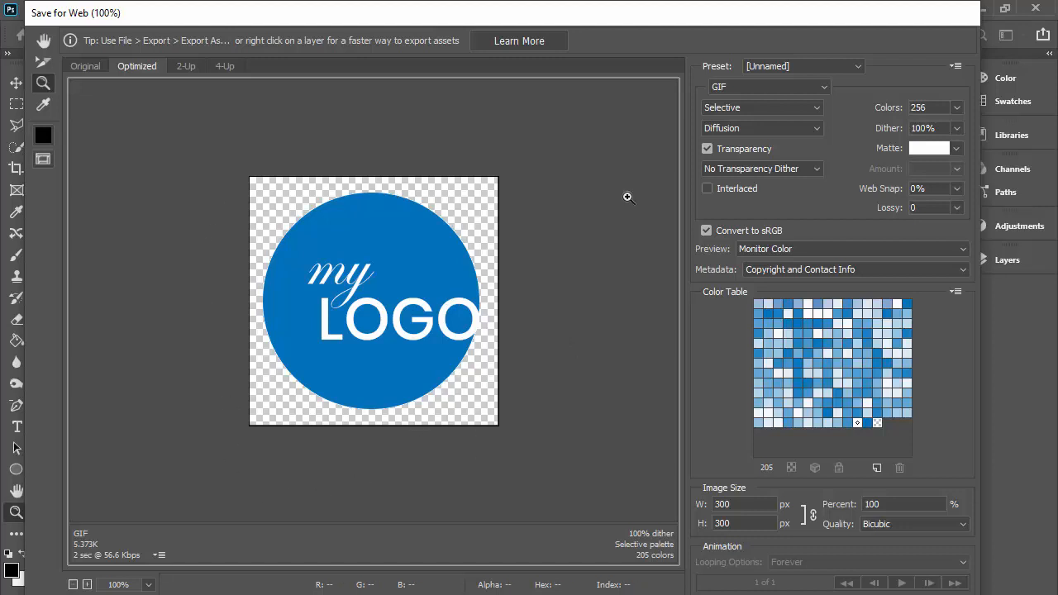
Change the logo's export format to PNG-24 and inspect the semi-transparent pixels along the circle's edge at 1200%.
left_click(745, 85)
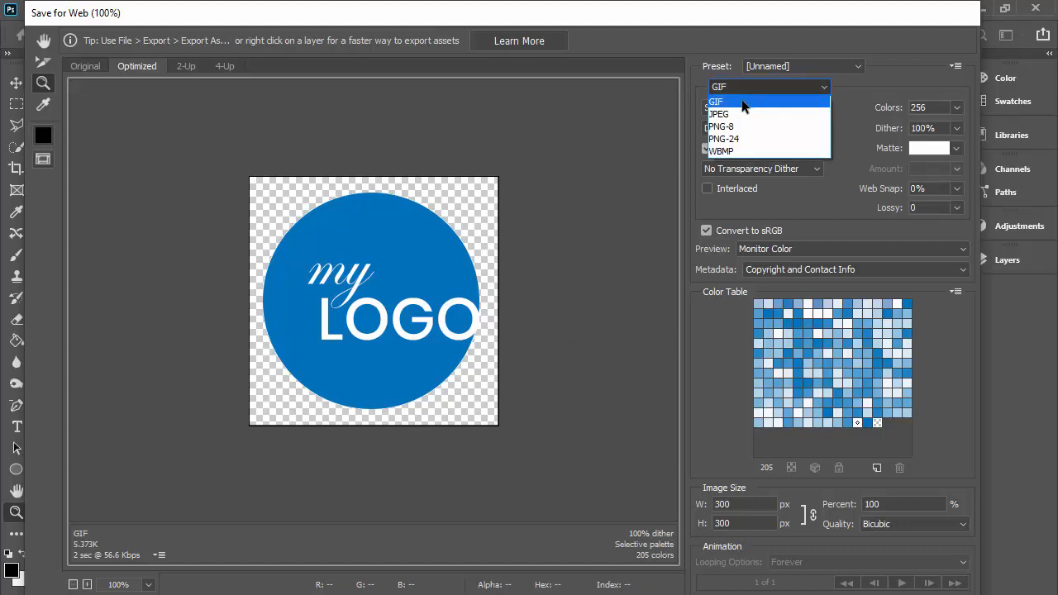
left_click(736, 139)
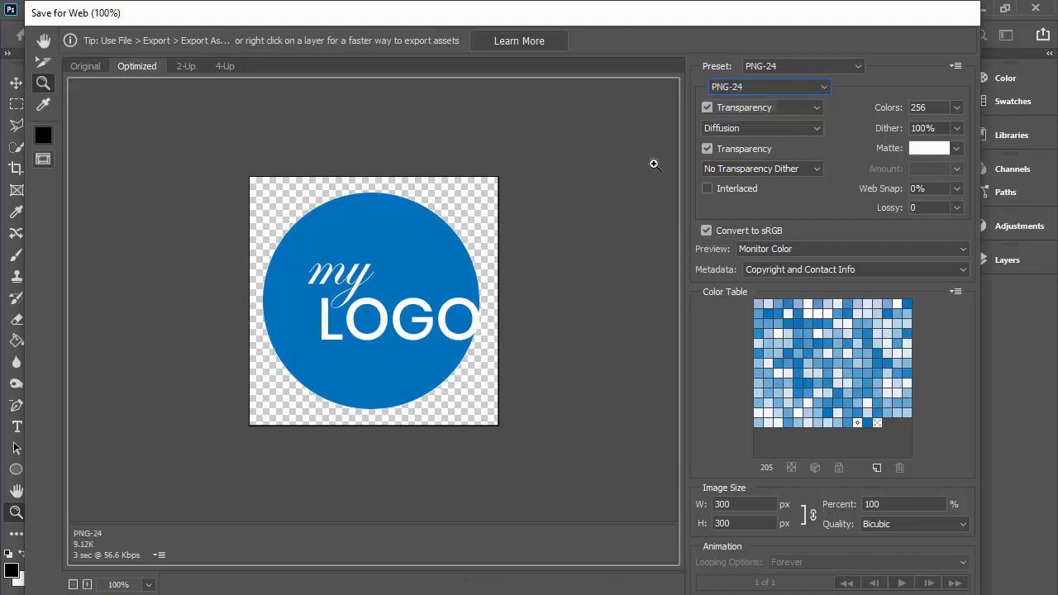
left_click(412, 199)
left_click(480, 132)
left_click(455, 165)
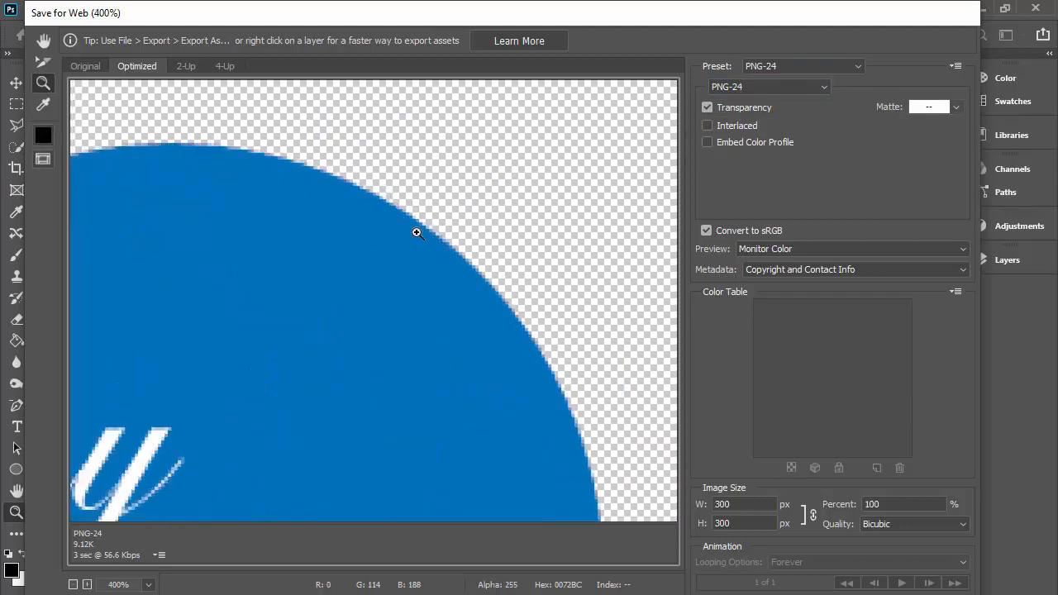
left_click(317, 232)
left_click(285, 261)
left_click(273, 252)
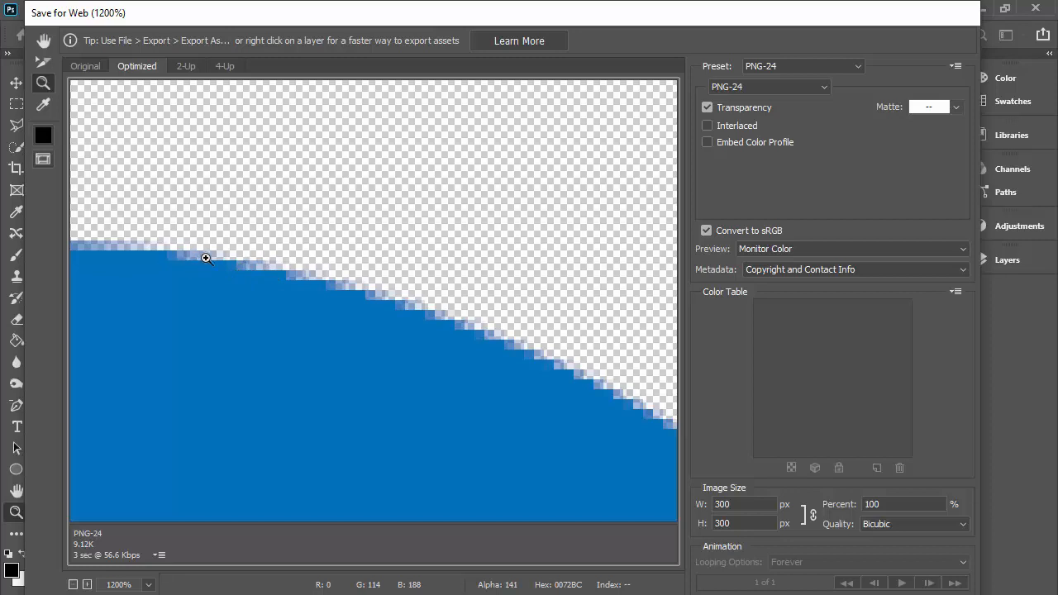
Compare the circle's edge in GIF and PNG-24 at 1200%, keep PNG-24, and close Save for Web.
left_click(743, 86)
left_click(737, 101)
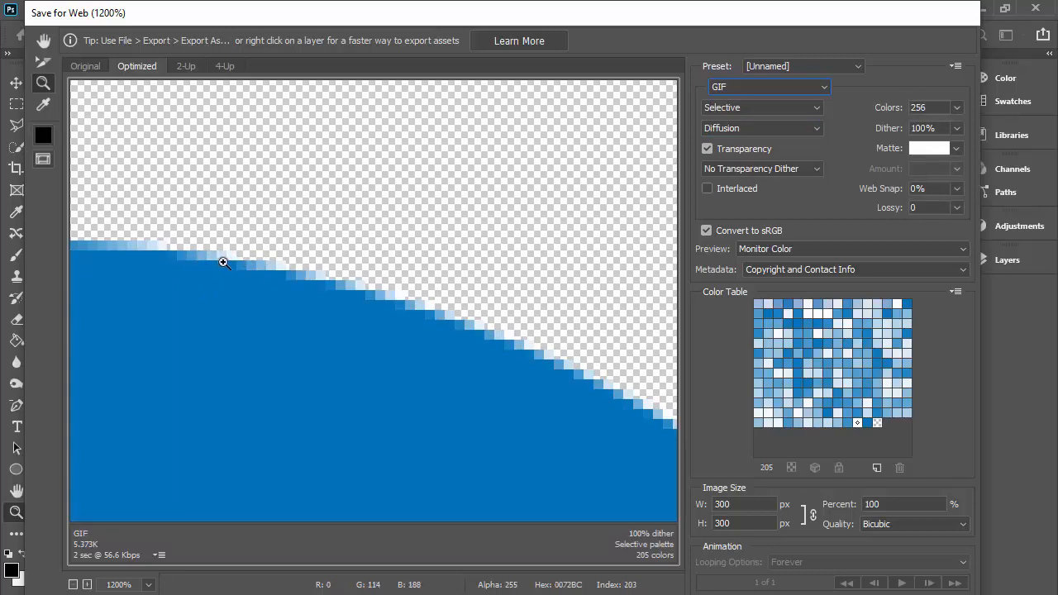
left_click(772, 82)
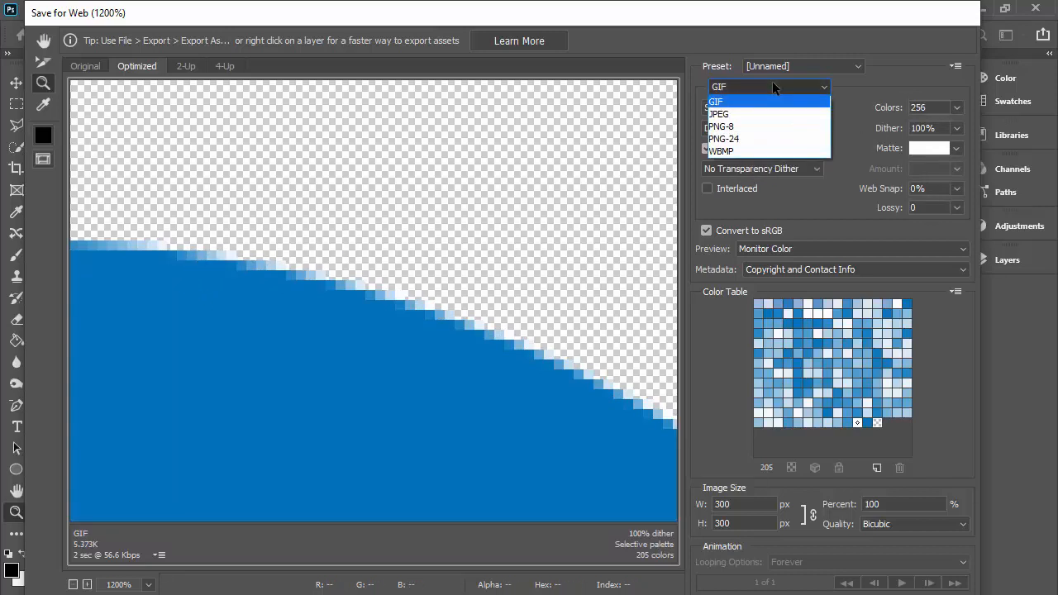
left_click(751, 138)
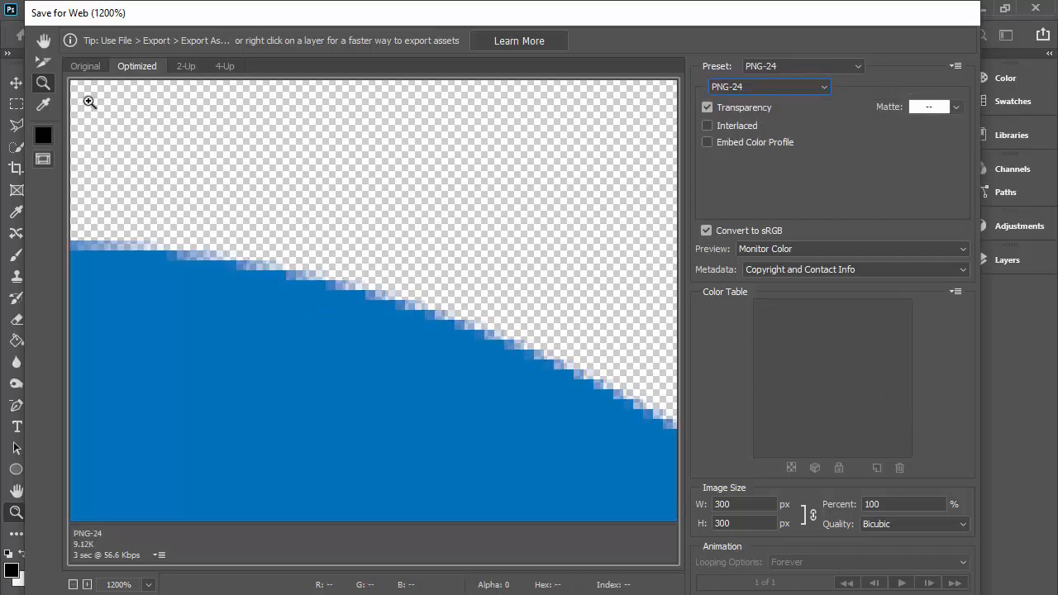
double_click(43, 83)
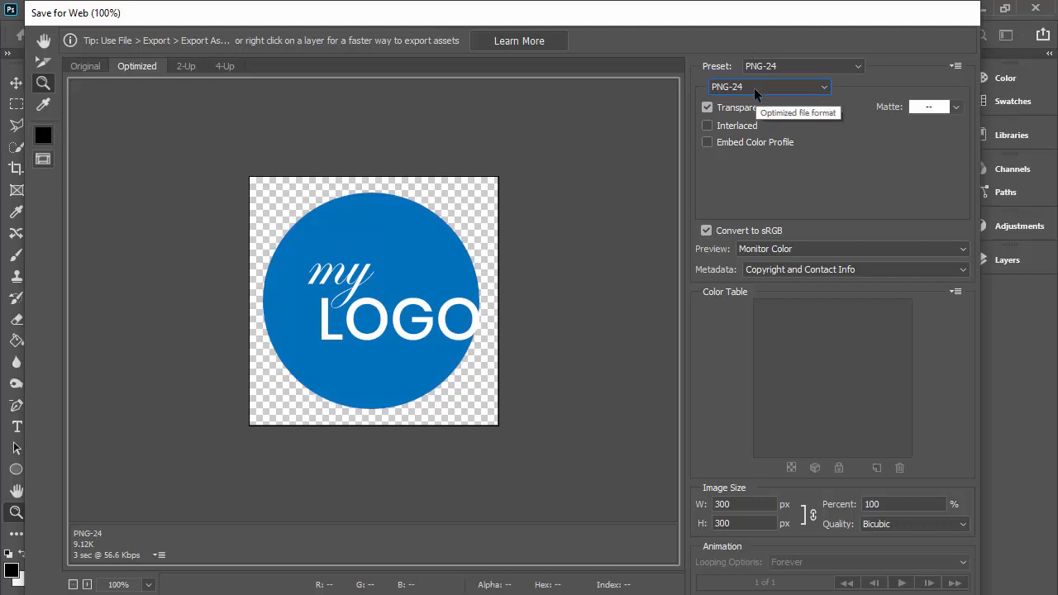
left_click(818, 594)
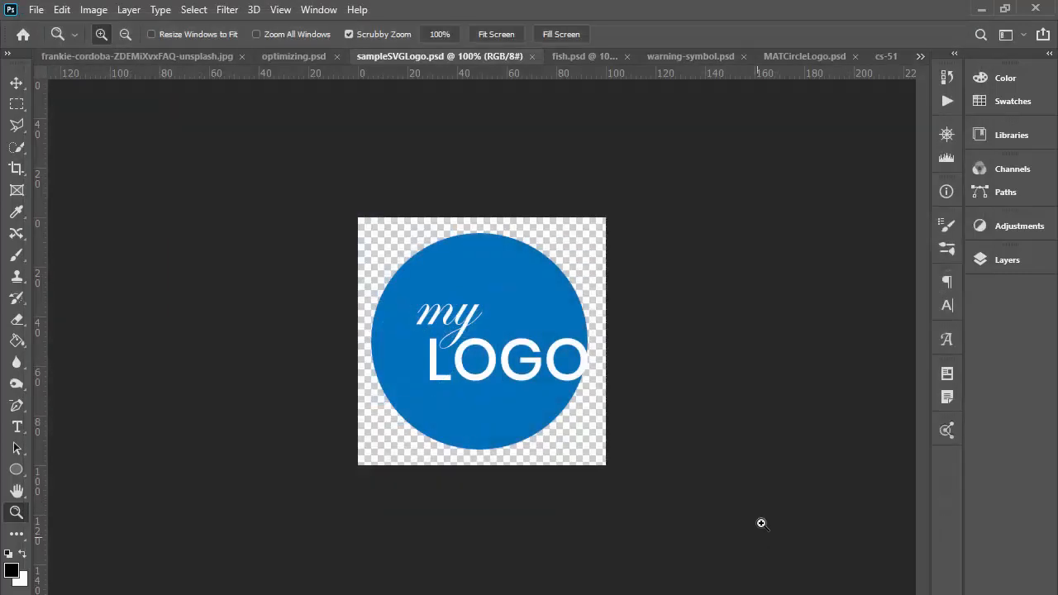
Switch back to the cupcake photo document, cs-51AhxwkYyHo-unsplash.jpg.
left_click(920, 56)
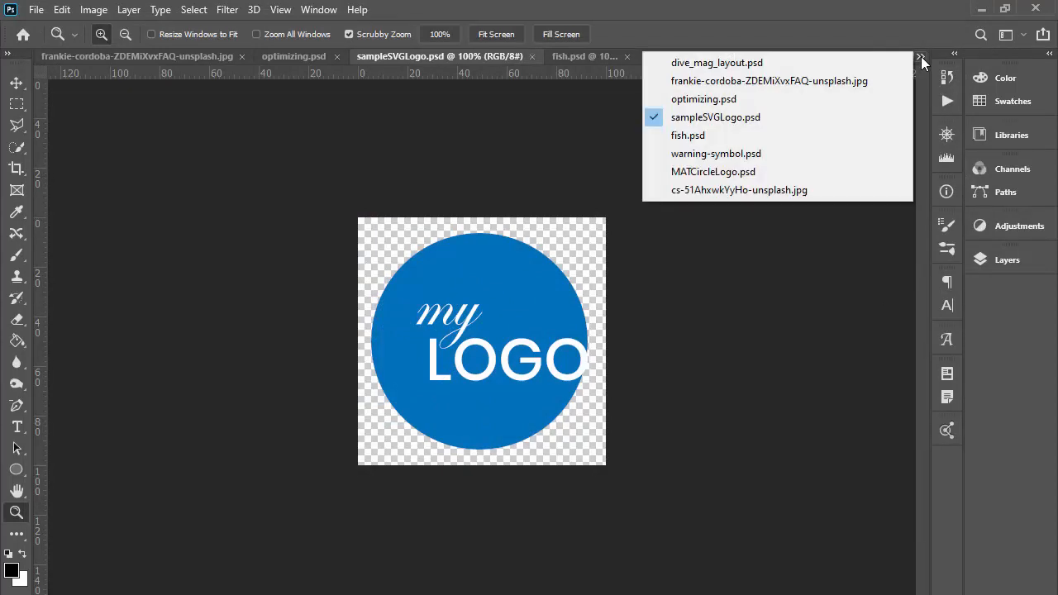
left_click(711, 190)
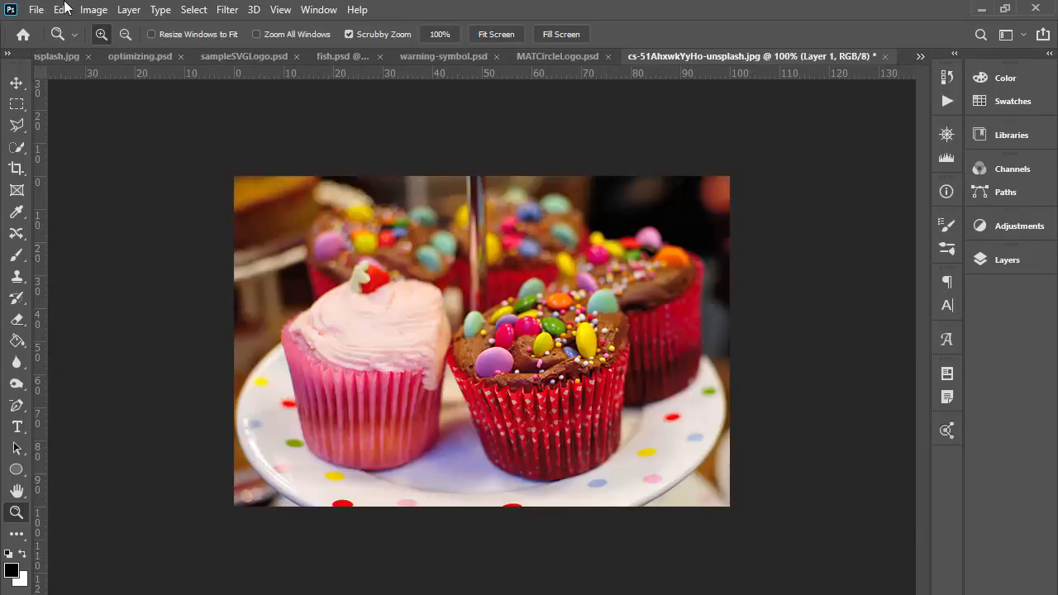
Open Save for Web for the cupcake photo and change the export format to PNG-24 to check its file size.
left_click(35, 12)
mouse_move(88, 253)
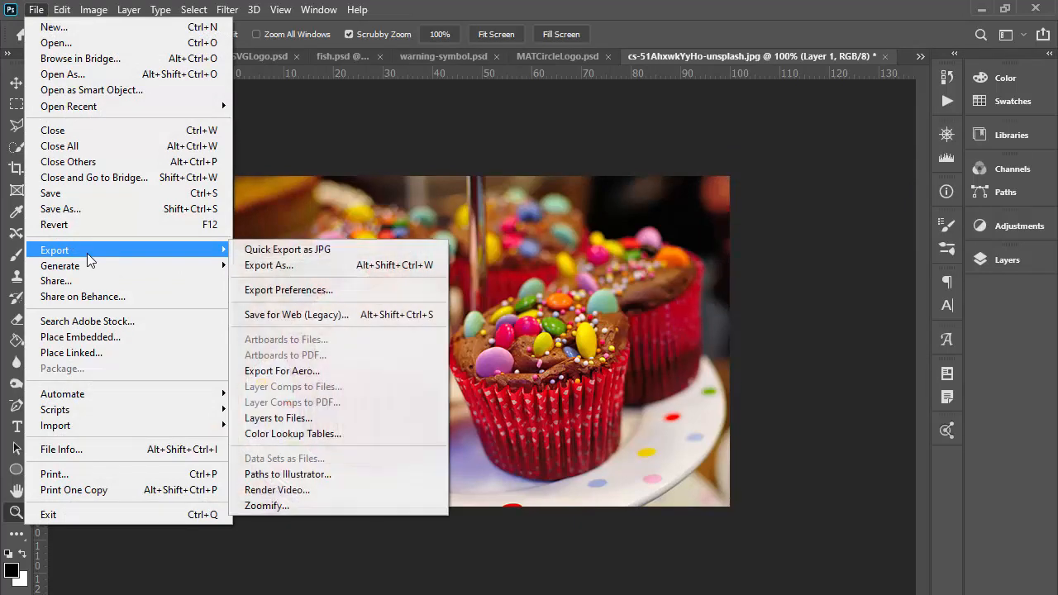
left_click(319, 314)
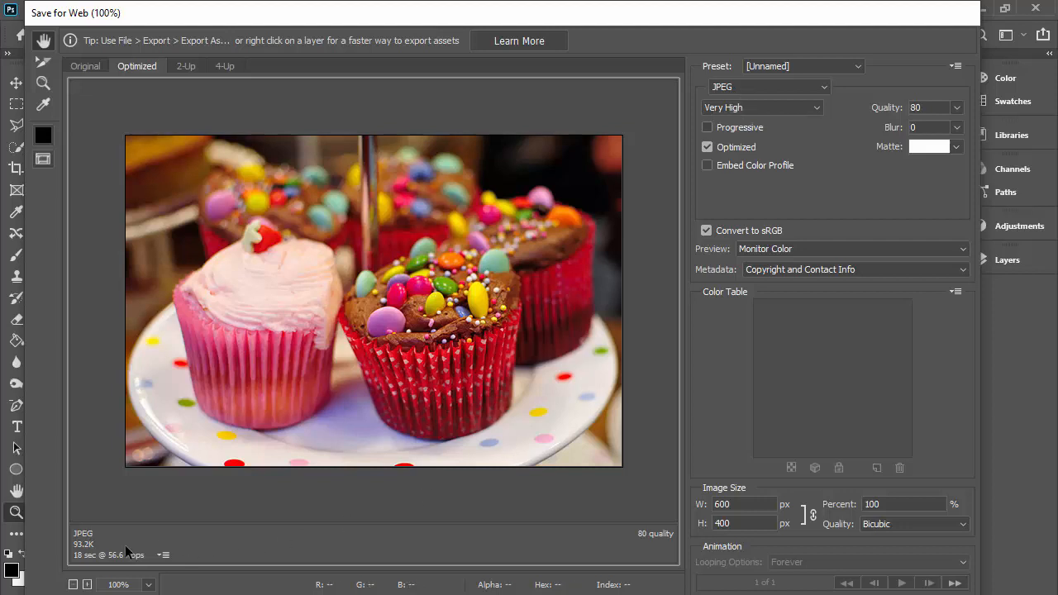
left_click(726, 87)
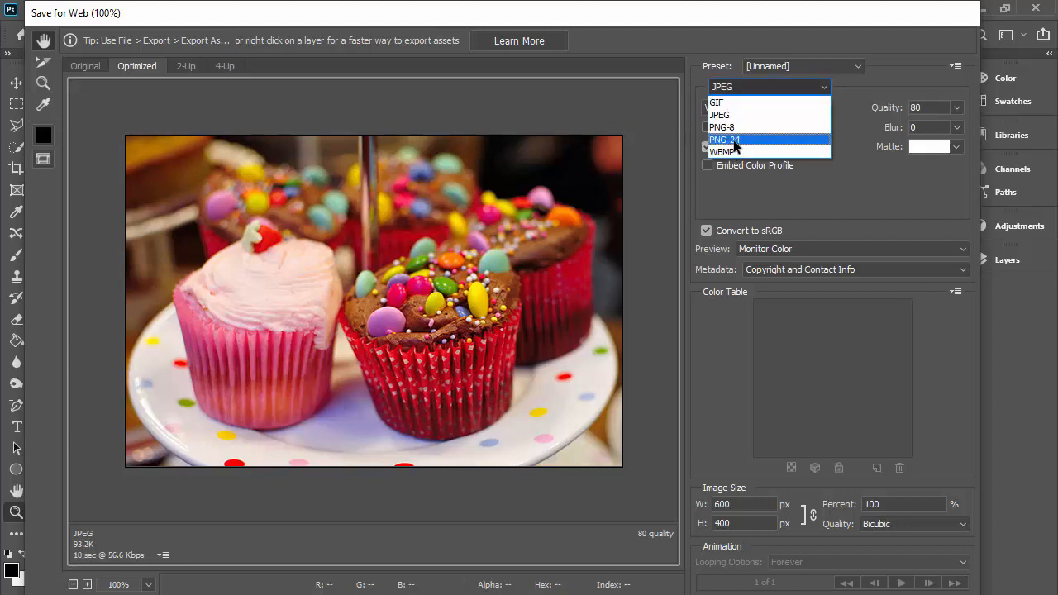
left_click(728, 139)
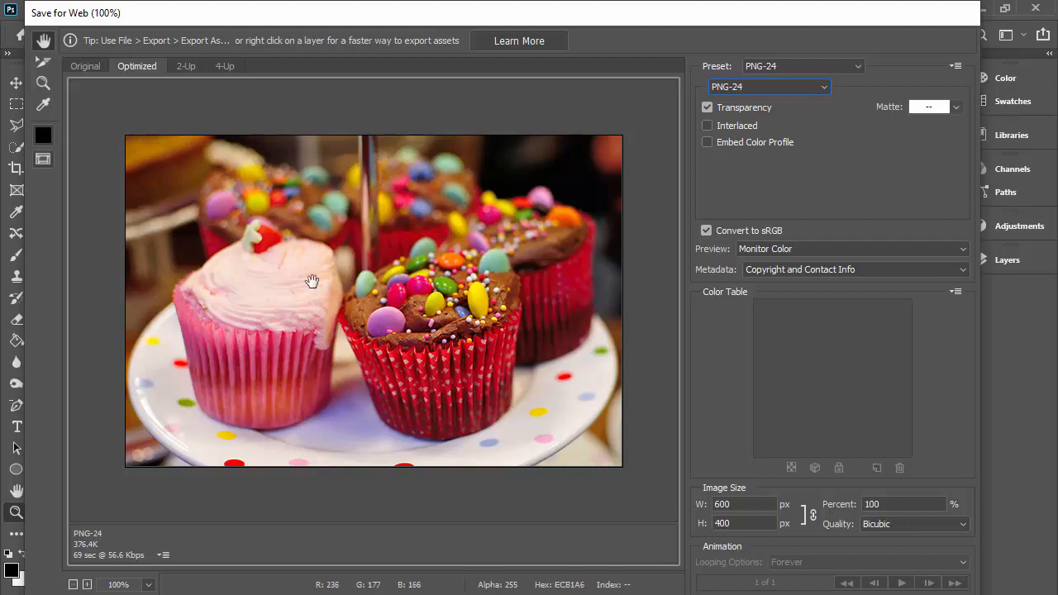
Compare the cupcake photo's appearance and file size in JPEG at quality 80 and PNG-24, ending on JPEG.
left_click(762, 87)
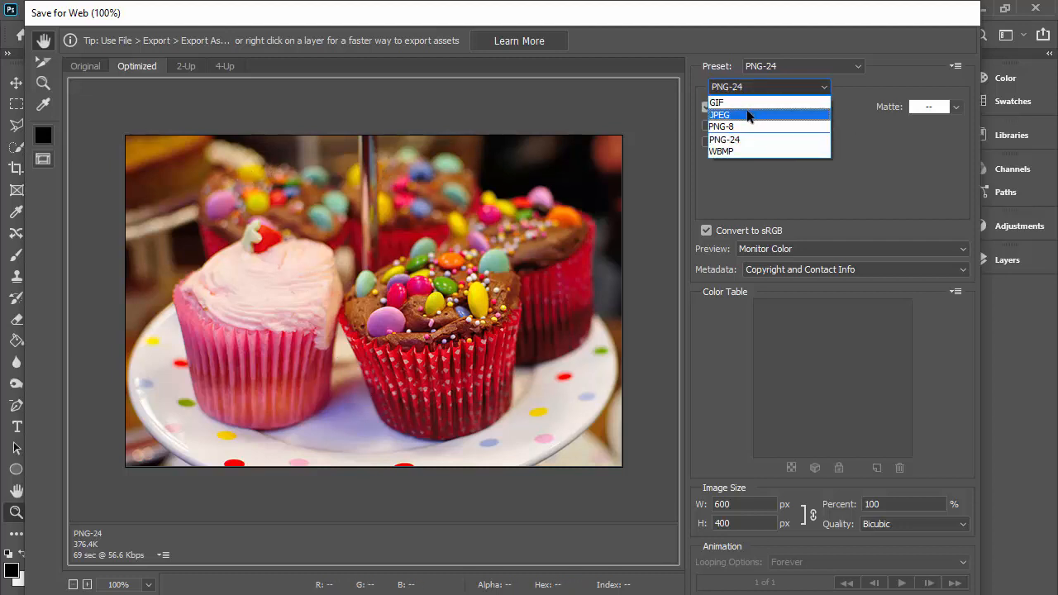
left_click(748, 115)
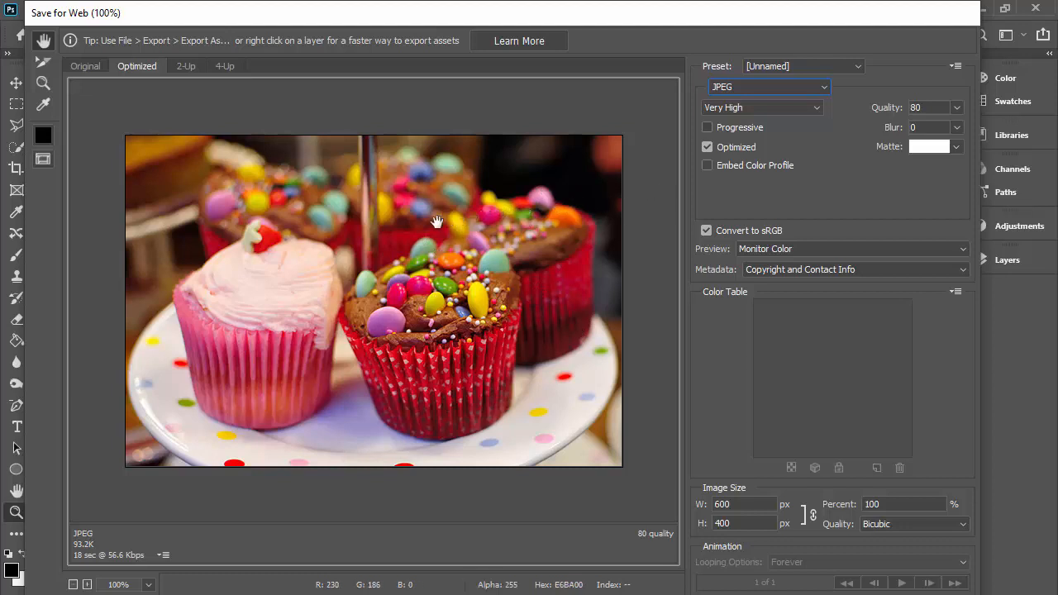
left_click(793, 86)
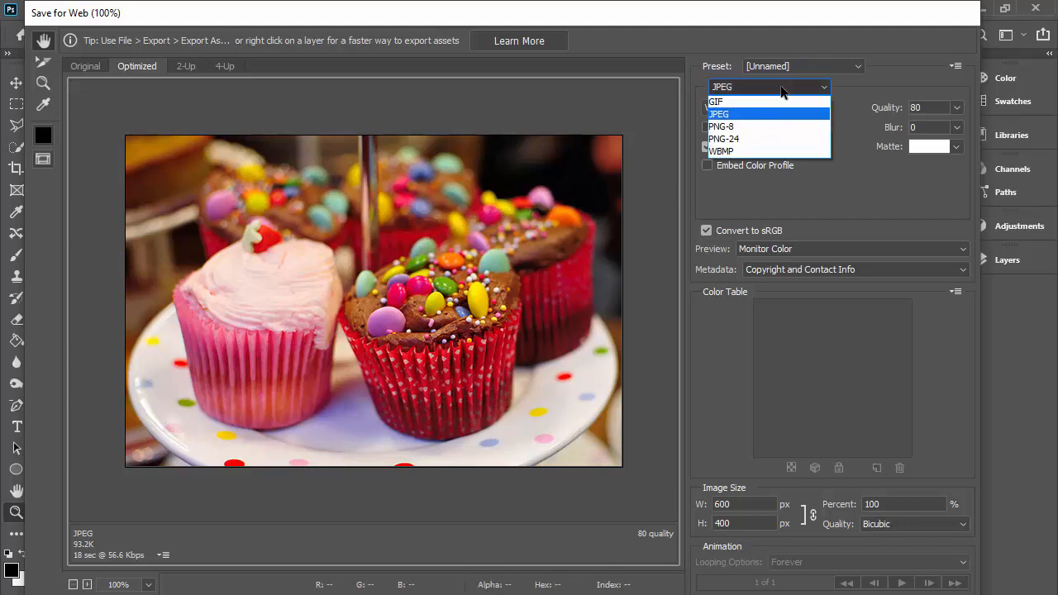
left_click(760, 140)
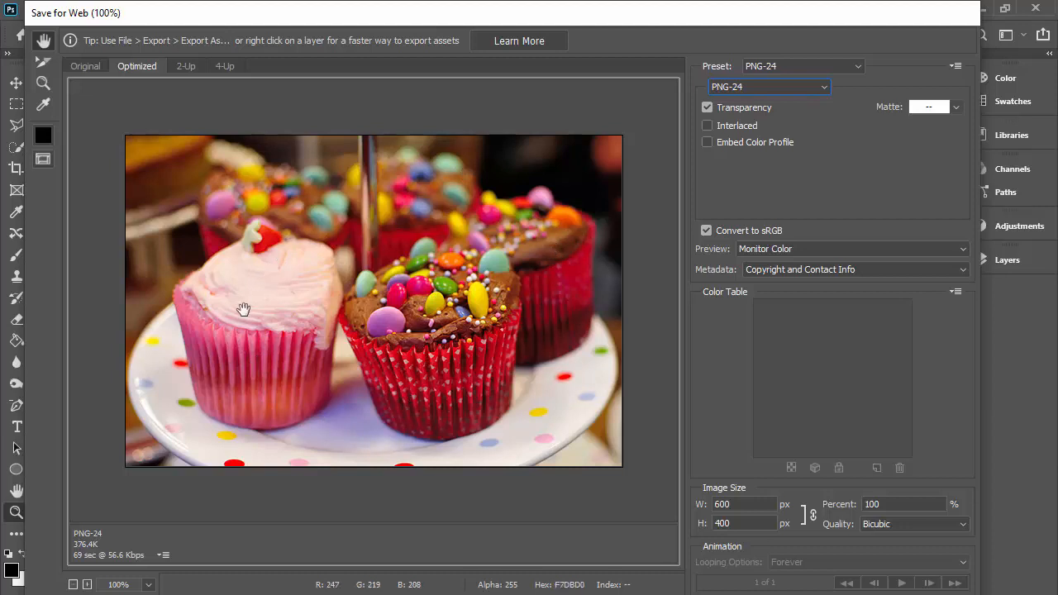
left_click(733, 93)
left_click(745, 116)
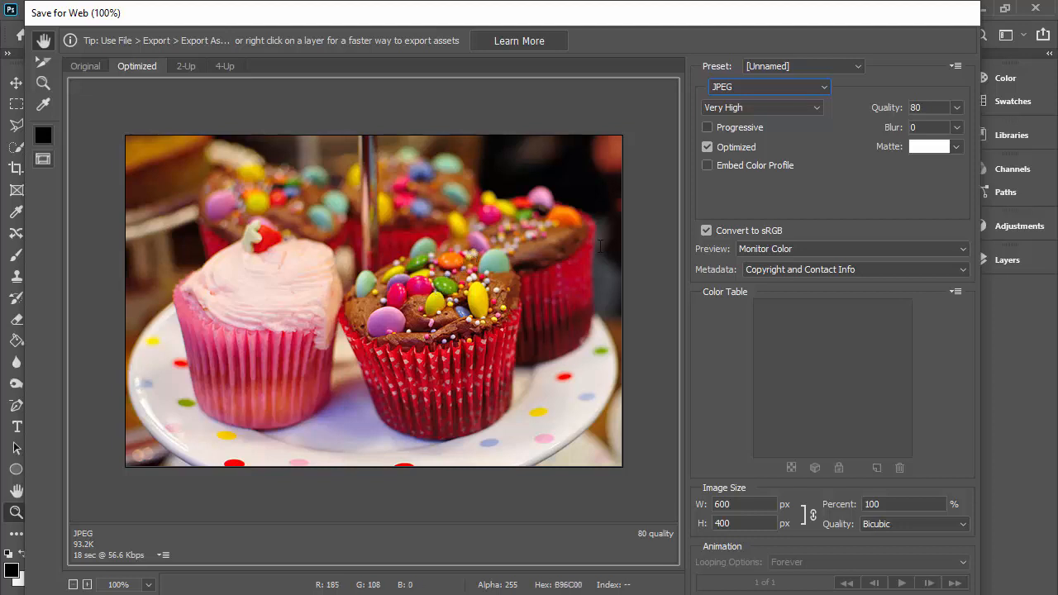
Switch to Firefox and reduce the Formats for Optimizing Web Graphics page to 80% to view the whole comparison table.
key("alt+Tab")
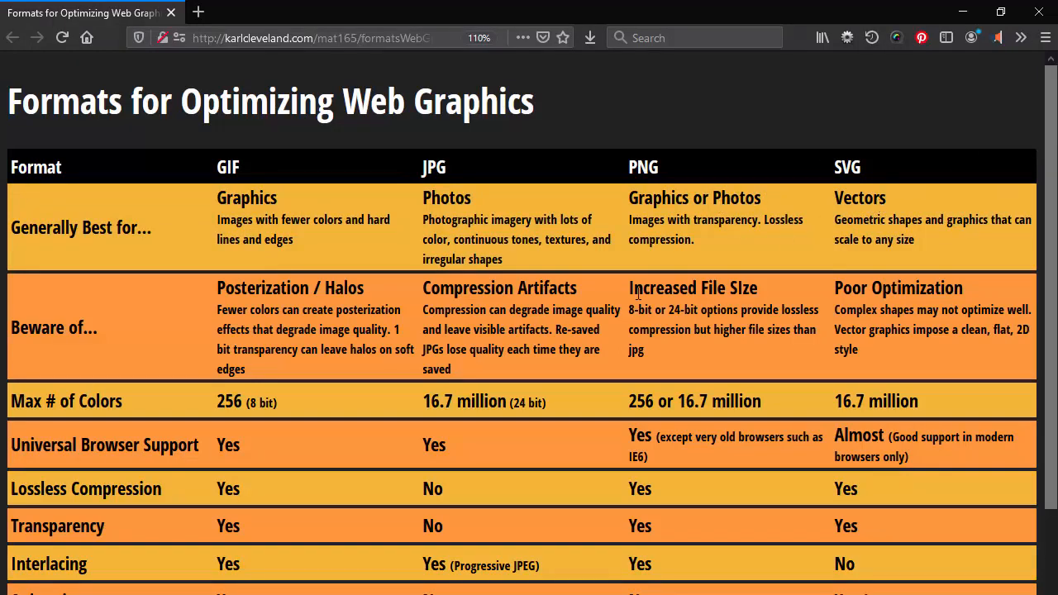
key("ctrl+minus")
key("ctrl+minus")
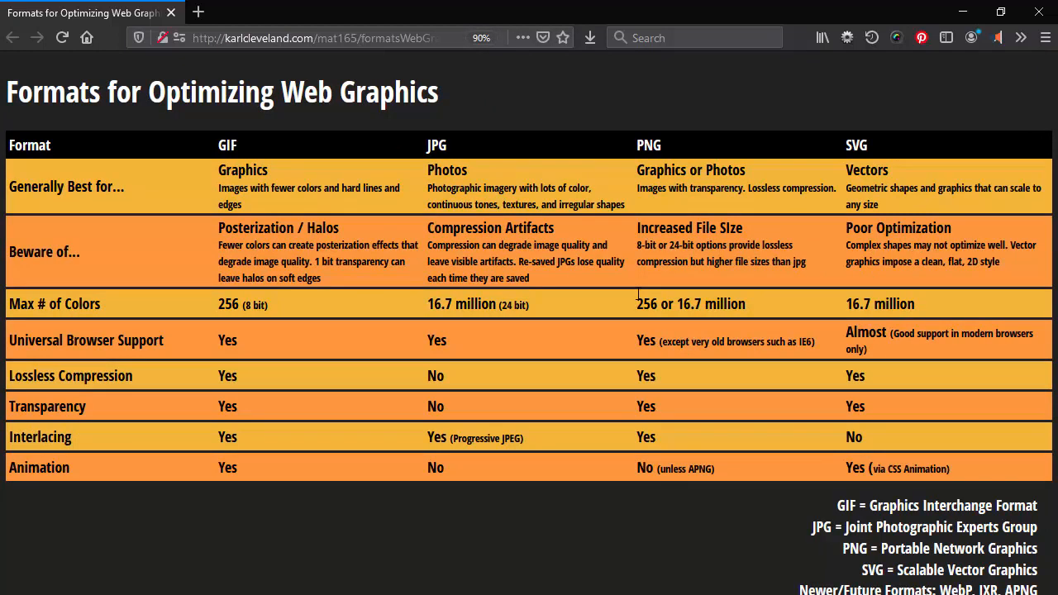
key("ctrl+minus")
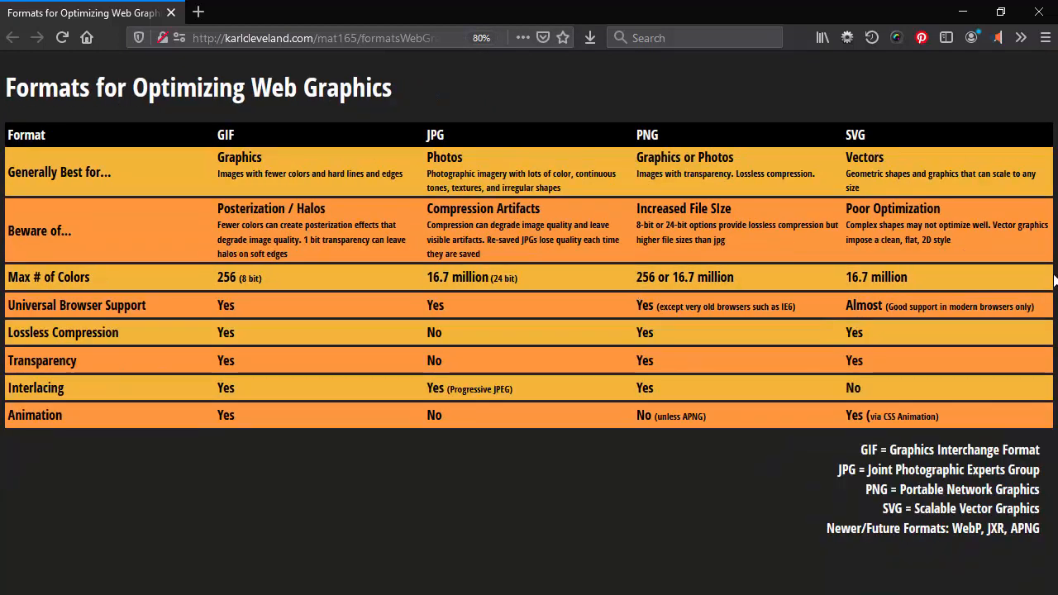